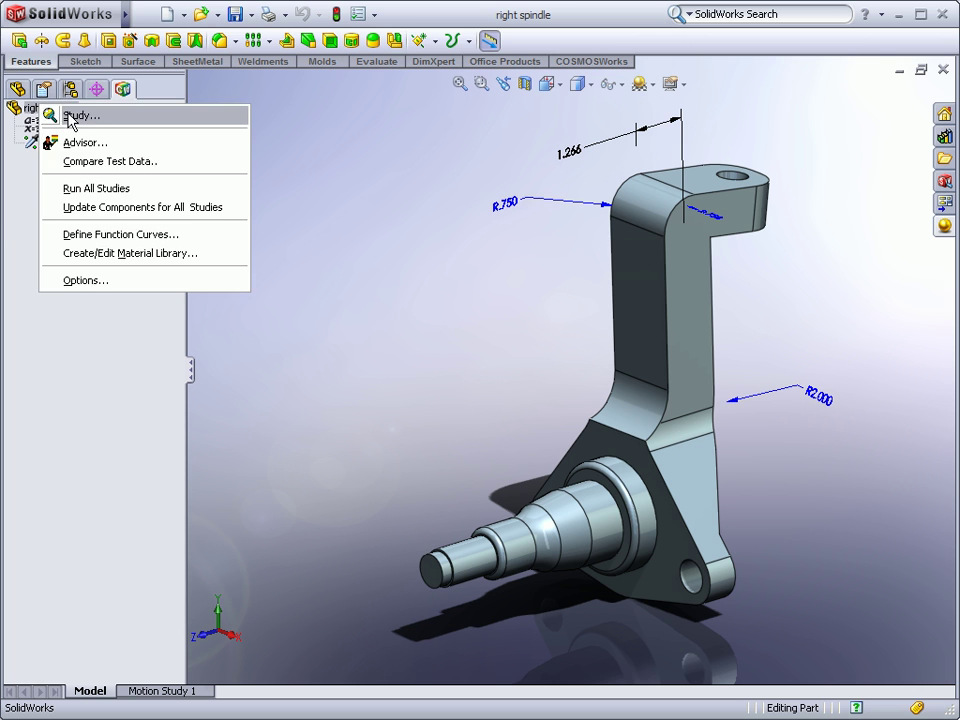
Create a static study named Stress Loading with a solid mesh
left_click(91, 120)
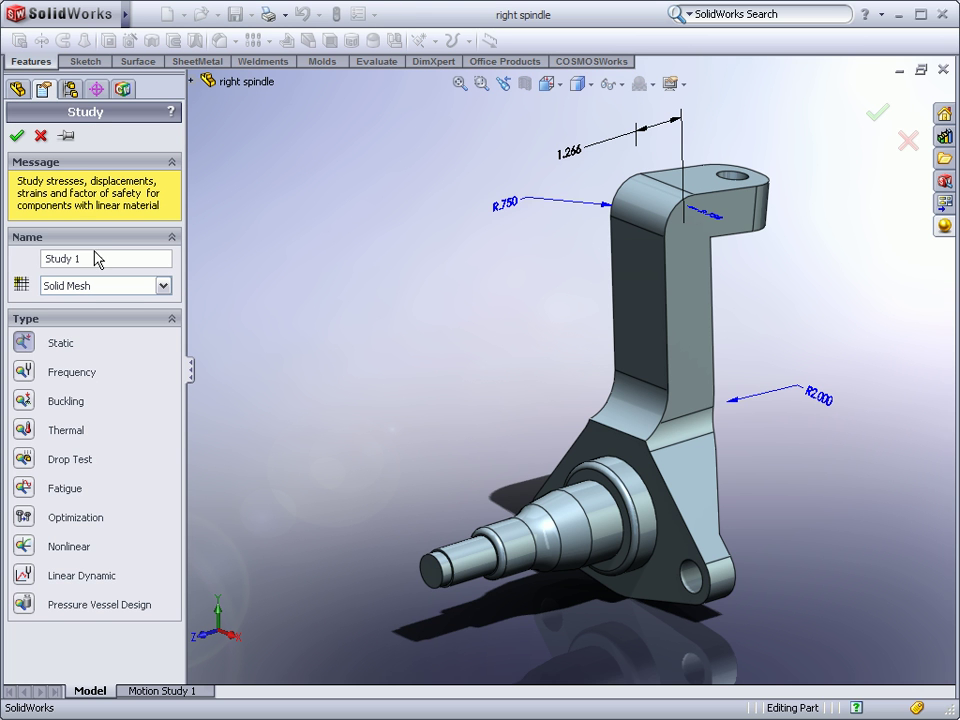
left_click_drag(95, 258, 43, 258)
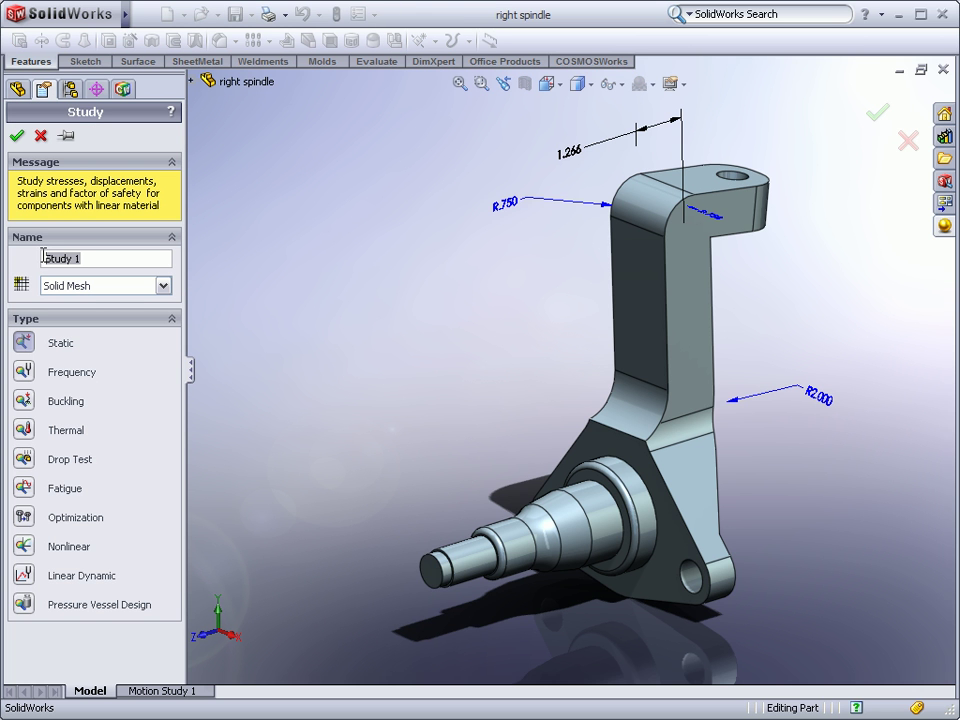
type("Stress Loading")
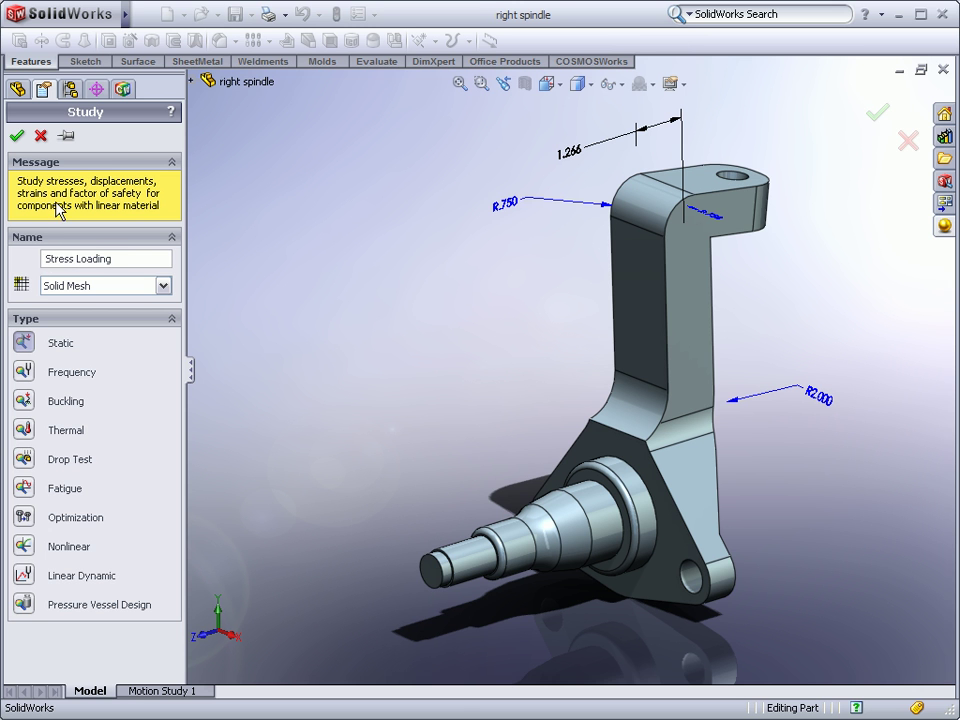
left_click(16, 136)
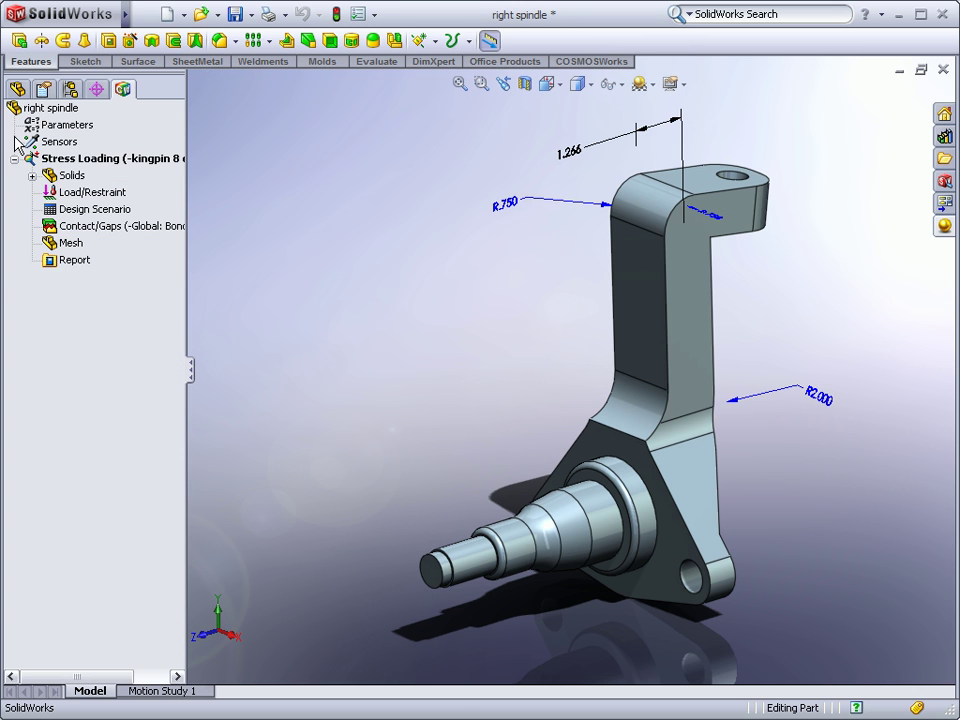
Assign Cast Alloy Steel from the cosmos materials library to the study's solids
right_click(50, 176)
left_click(95, 185)
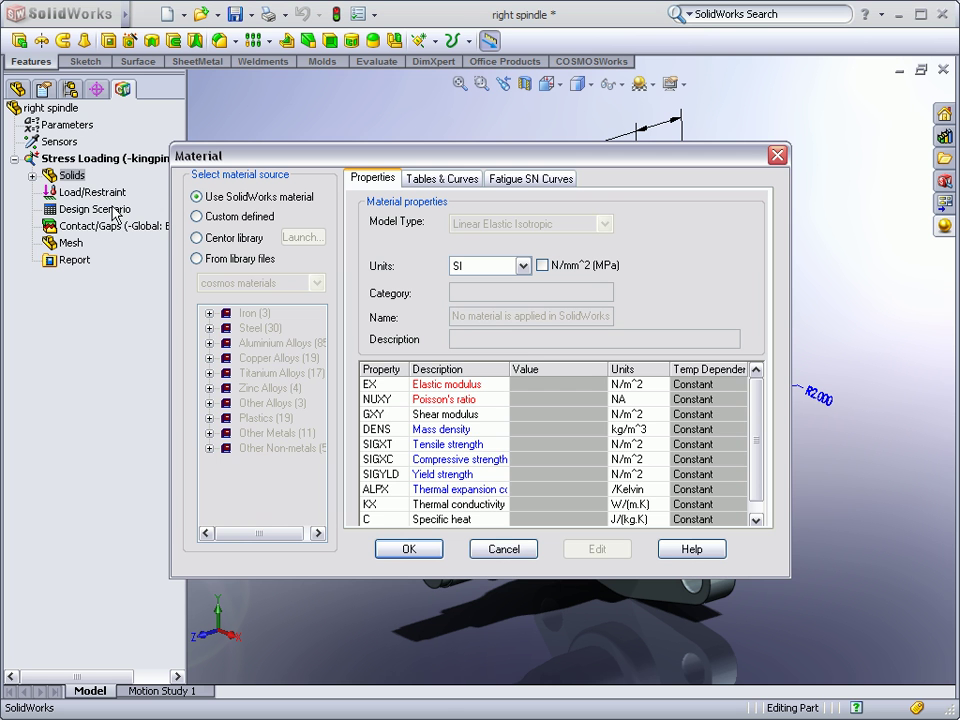
left_click(203, 260)
left_click(210, 328)
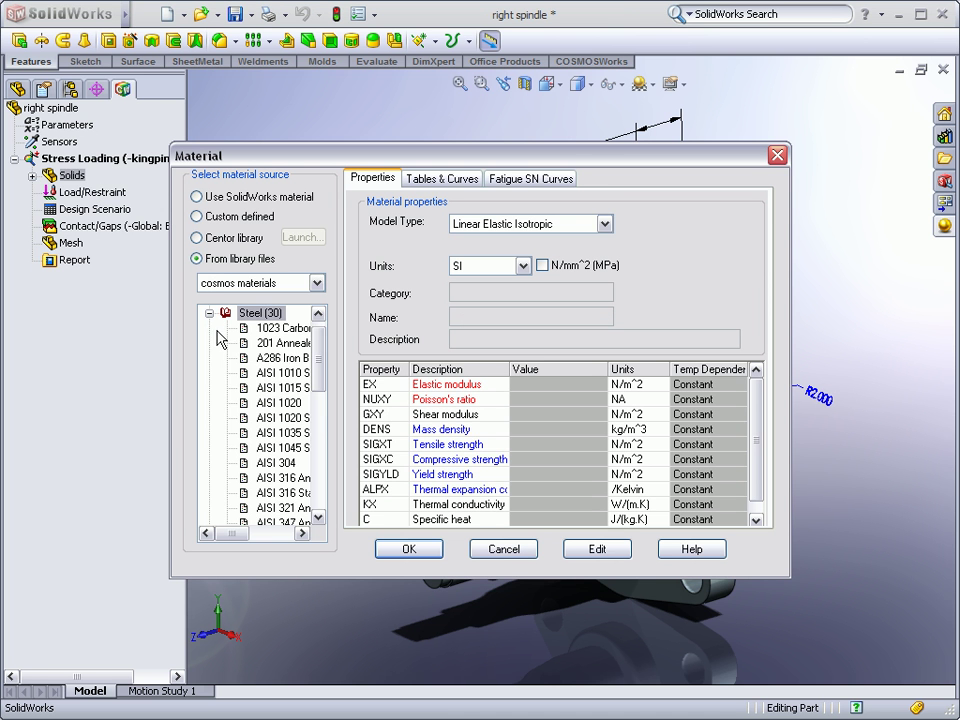
scroll(245, 400, "down", 4)
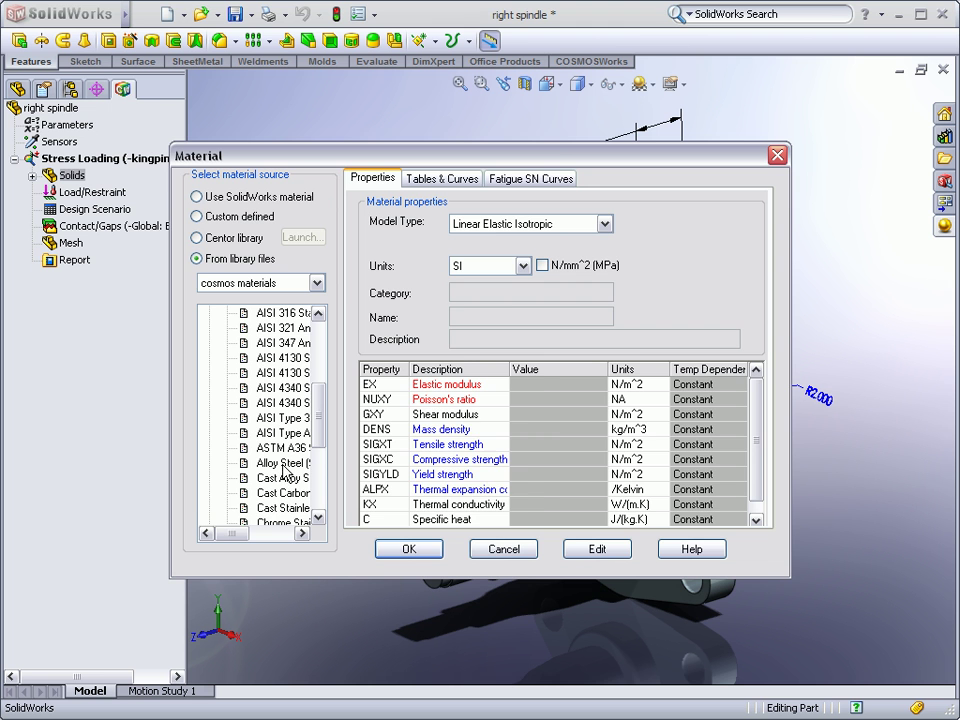
left_click(284, 477)
left_click(396, 546)
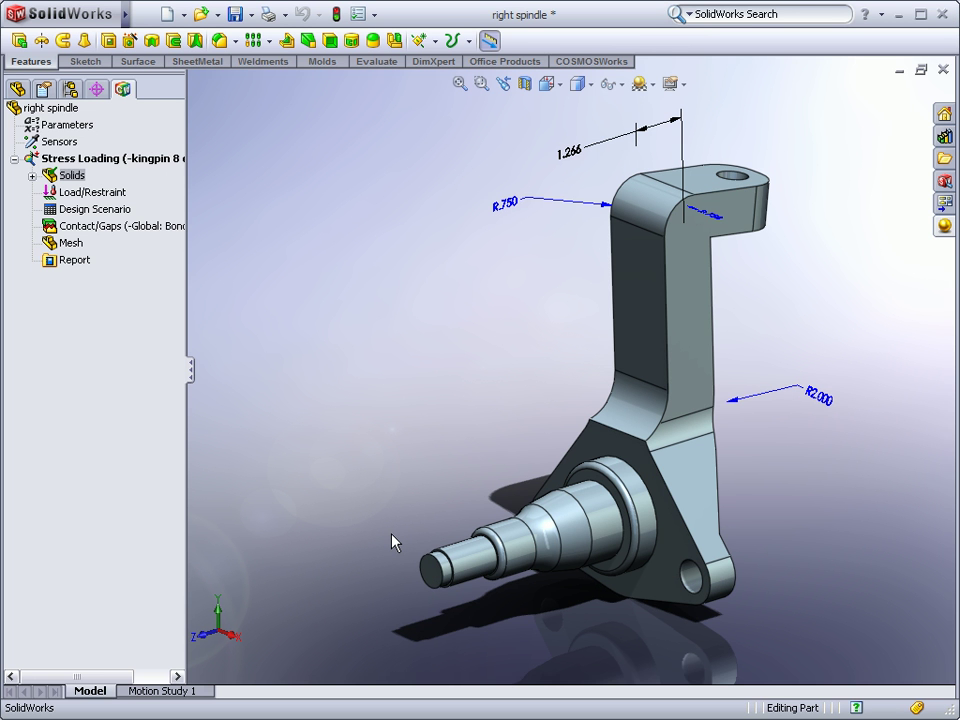
Apply a Fixed restraint to the flat top face of the spindle's upper arm
right_click(110, 193)
left_click(165, 243)
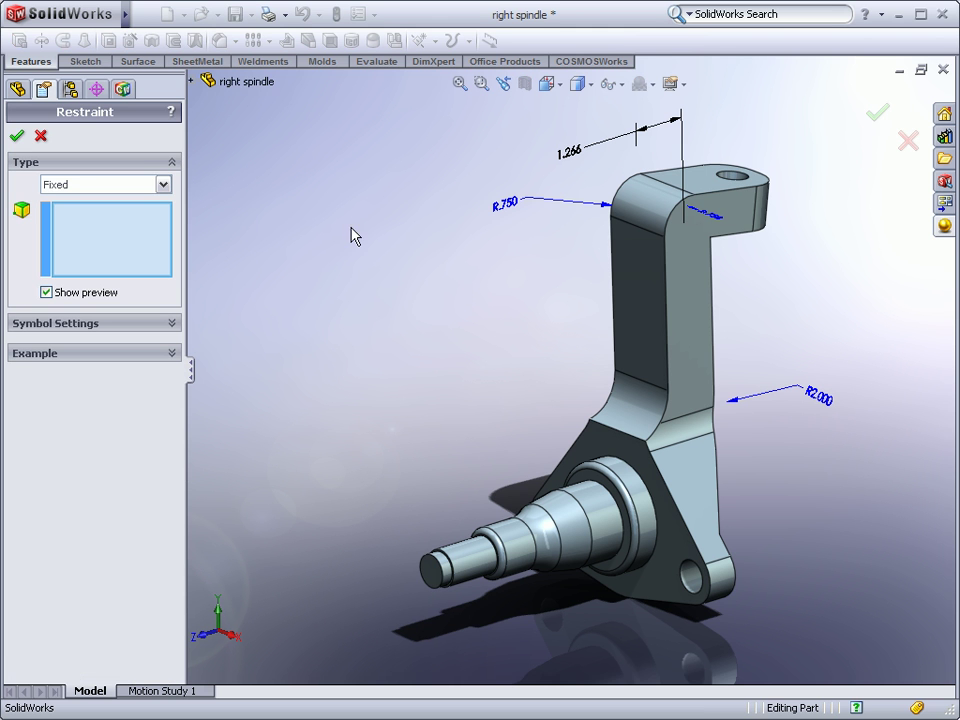
left_click(685, 184)
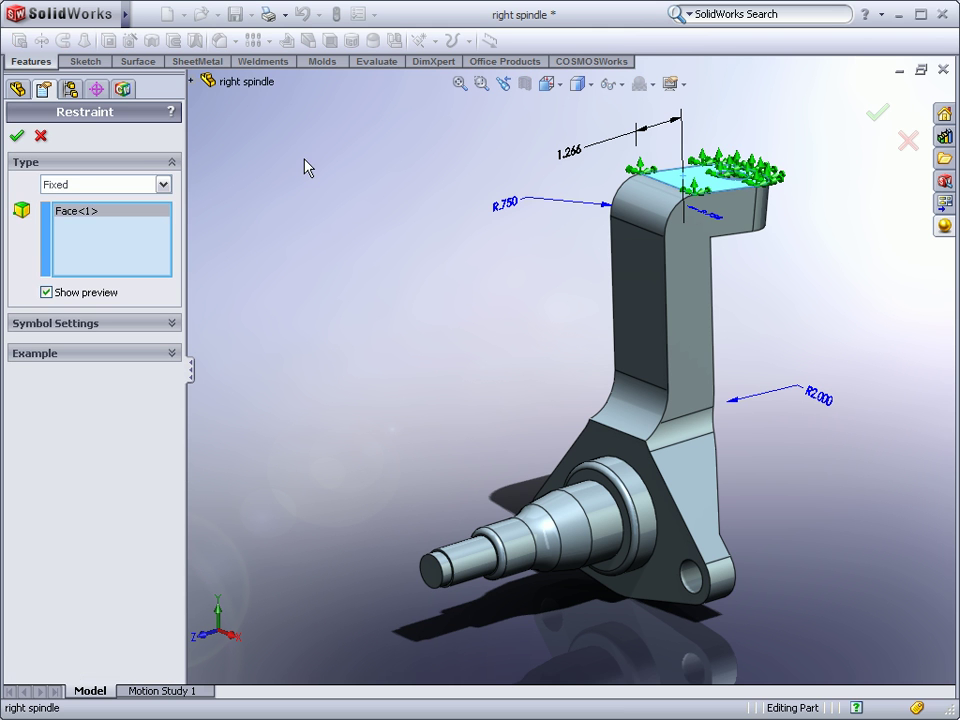
left_click(16, 135)
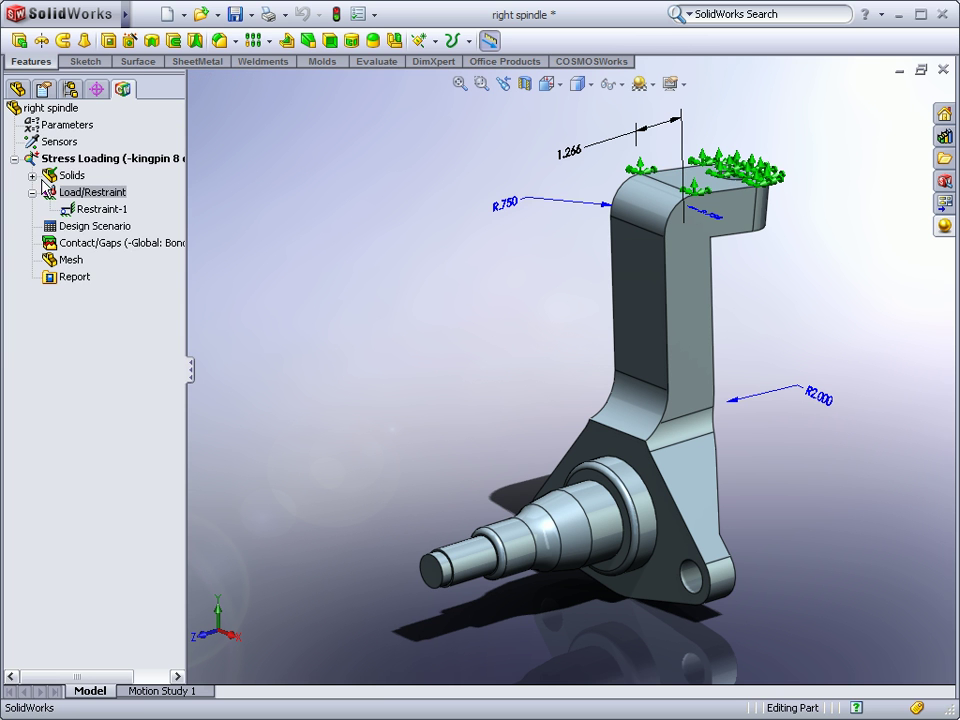
Start a force on the cylindrical face at the middle of the spindle shaft, using the spindle face plane as direction reference
right_click(64, 198)
left_click(100, 289)
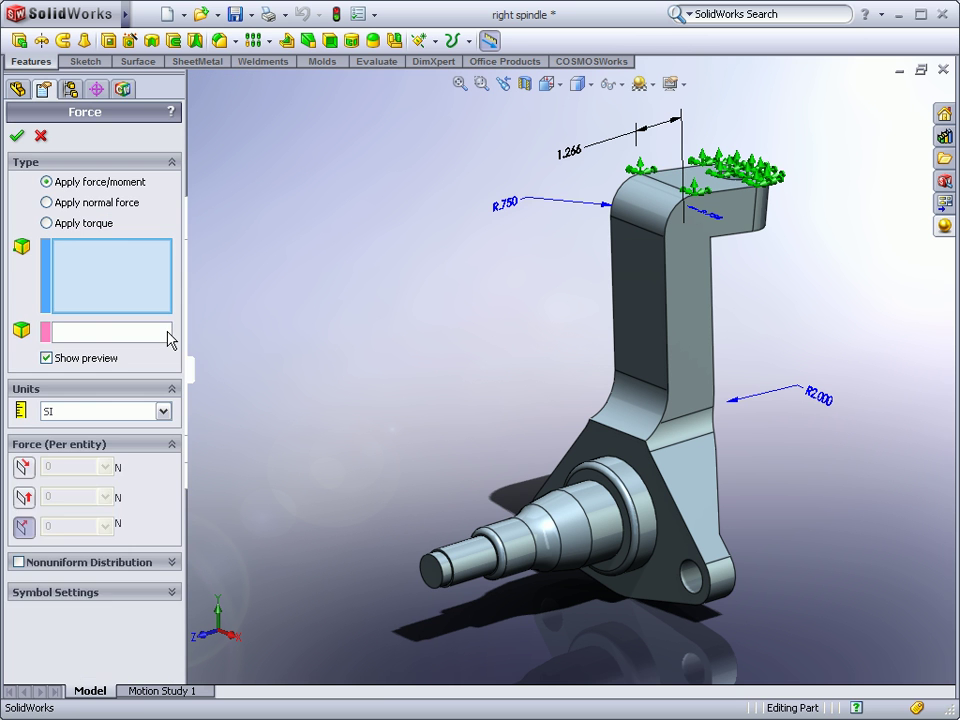
left_click(515, 556)
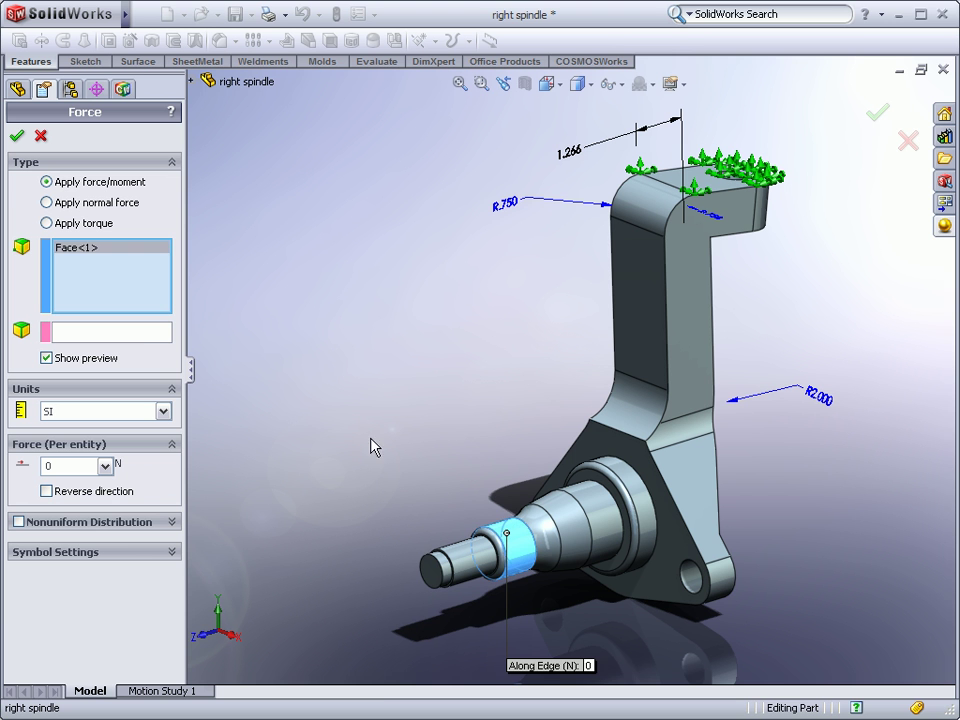
left_click(136, 340)
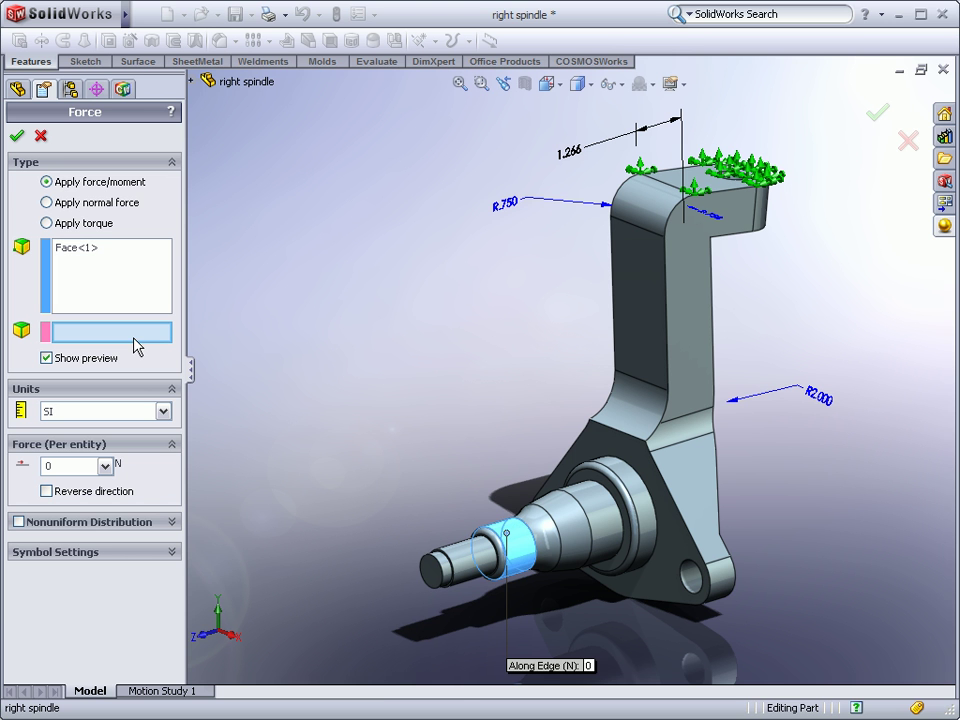
left_click(193, 82)
left_click(255, 165)
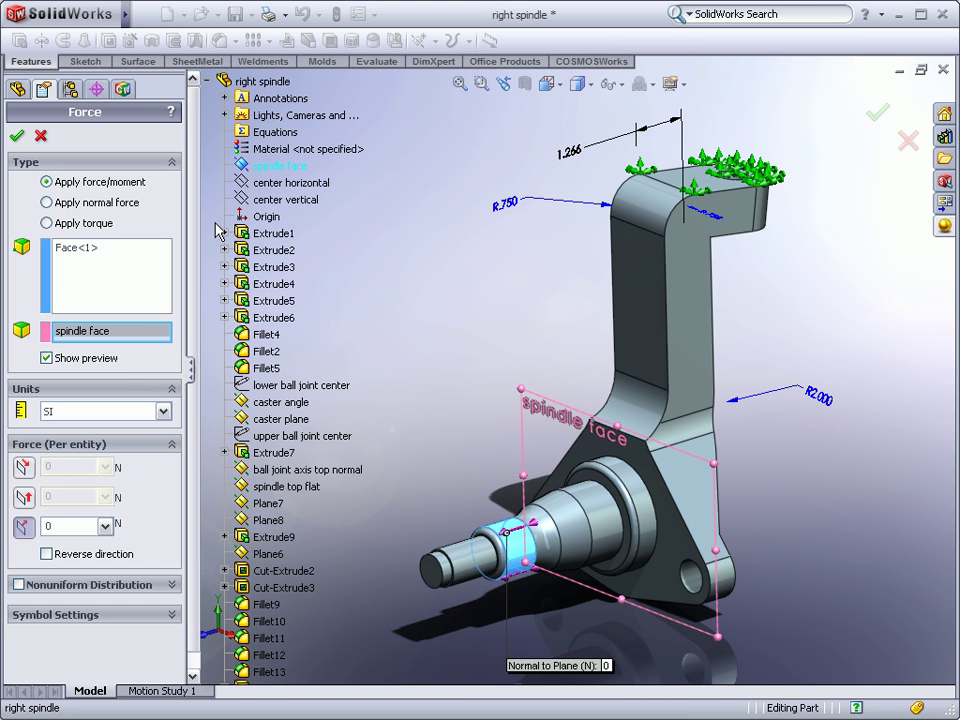
Set the force to 1000 lb along plane direction 2, in English (IPS) units, and apply it
left_click(24, 497)
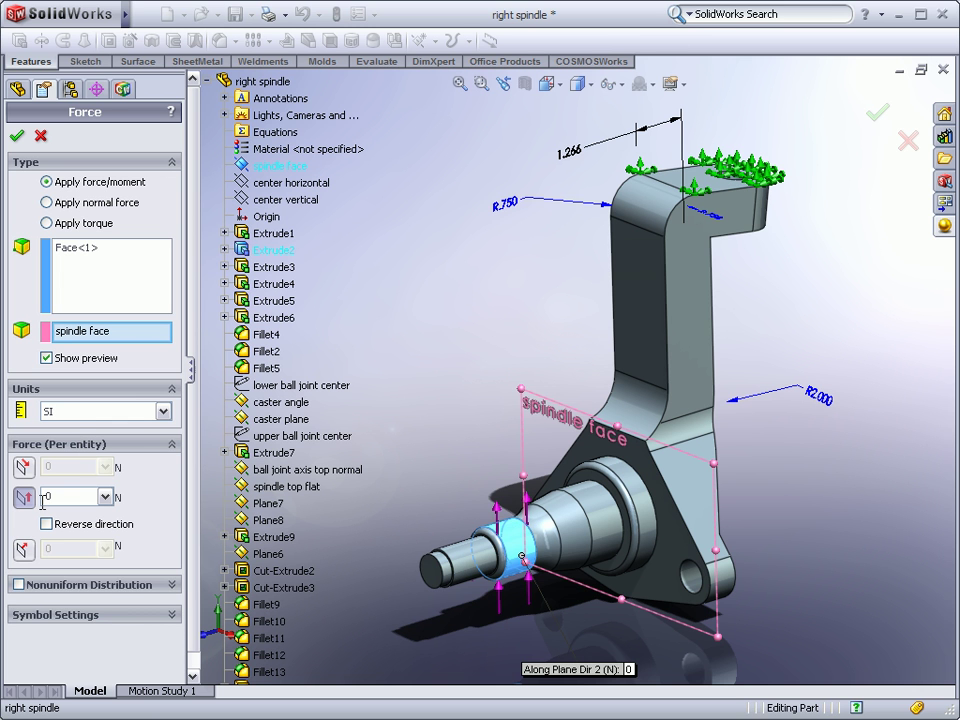
left_click(75, 441)
left_click(63, 494)
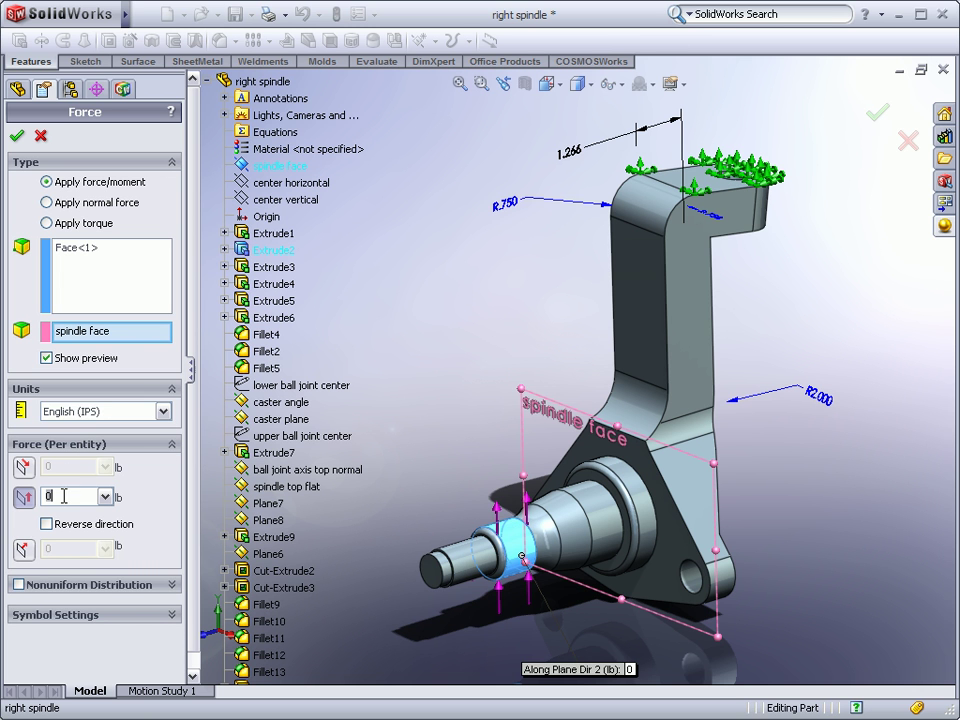
type("1000")
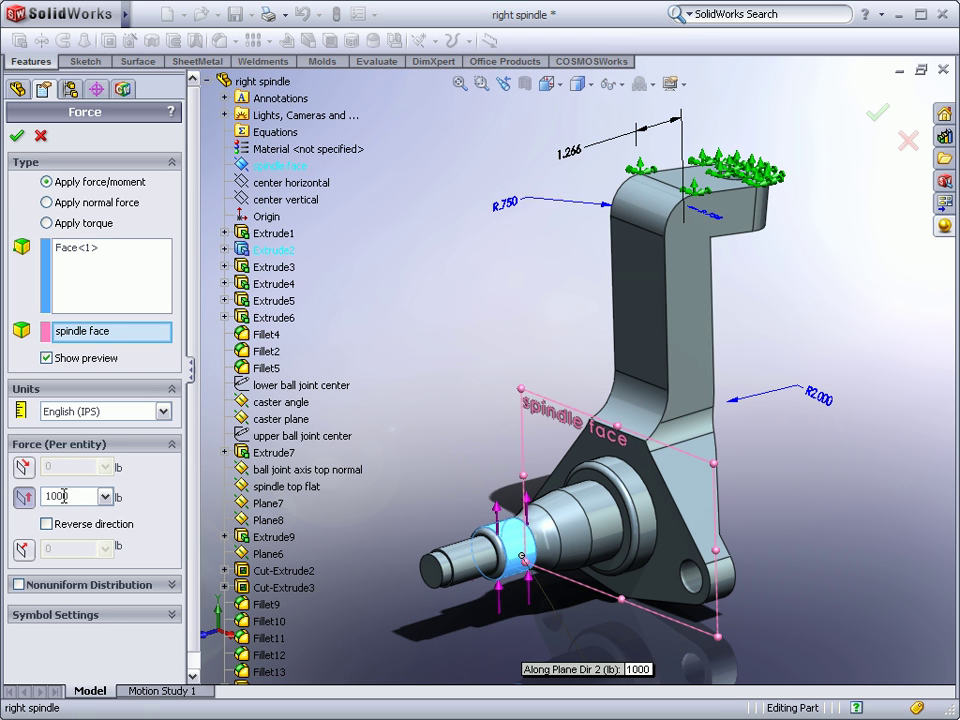
left_click(17, 136)
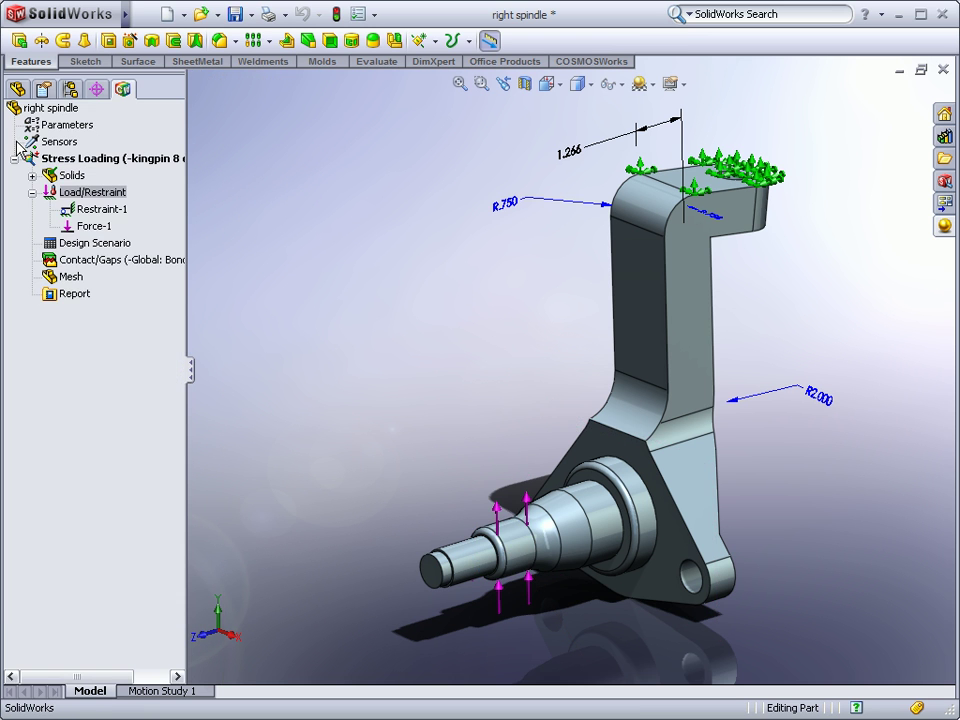
Mesh the part and run the study, and define a von Mises stress plot in N/m^2 with automatic deformation scale
right_click(64, 277)
left_click(90, 305)
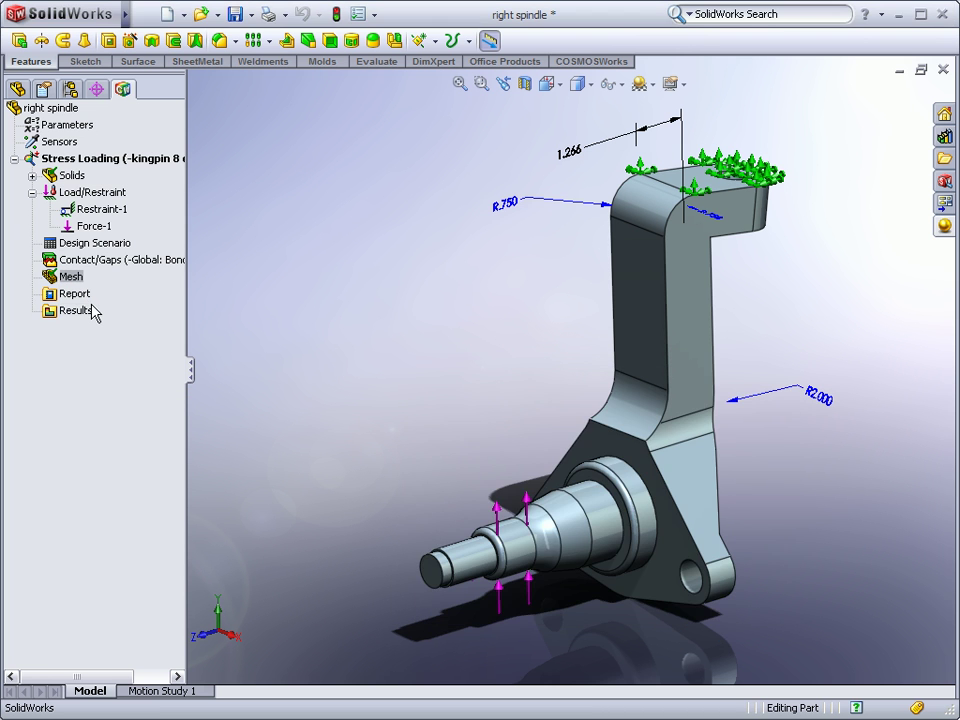
right_click(92, 312)
left_click(150, 365)
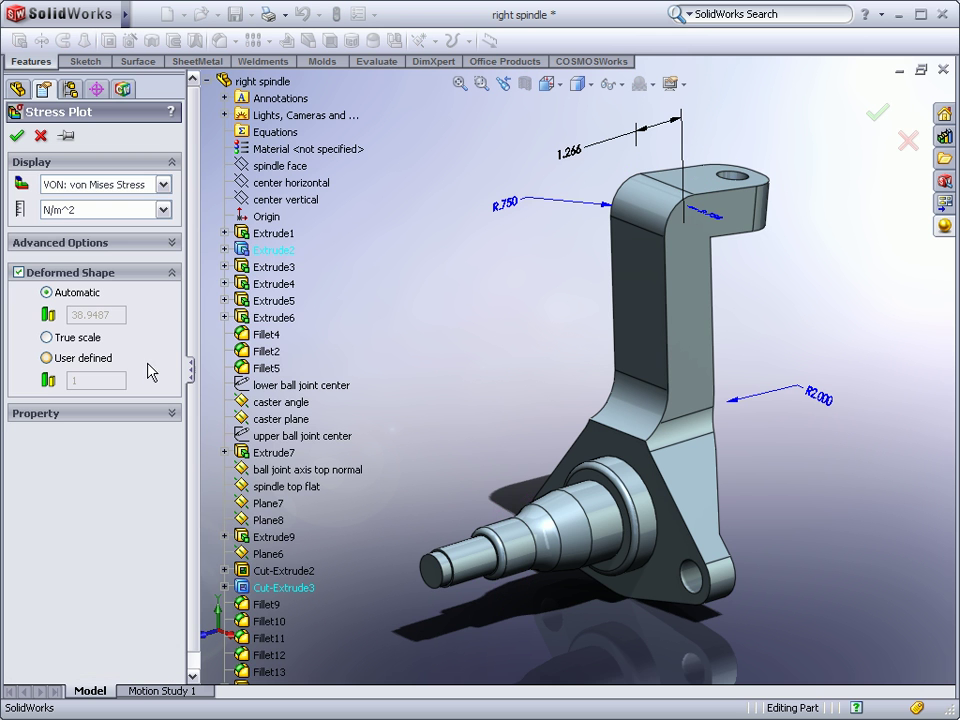
left_click(16, 136)
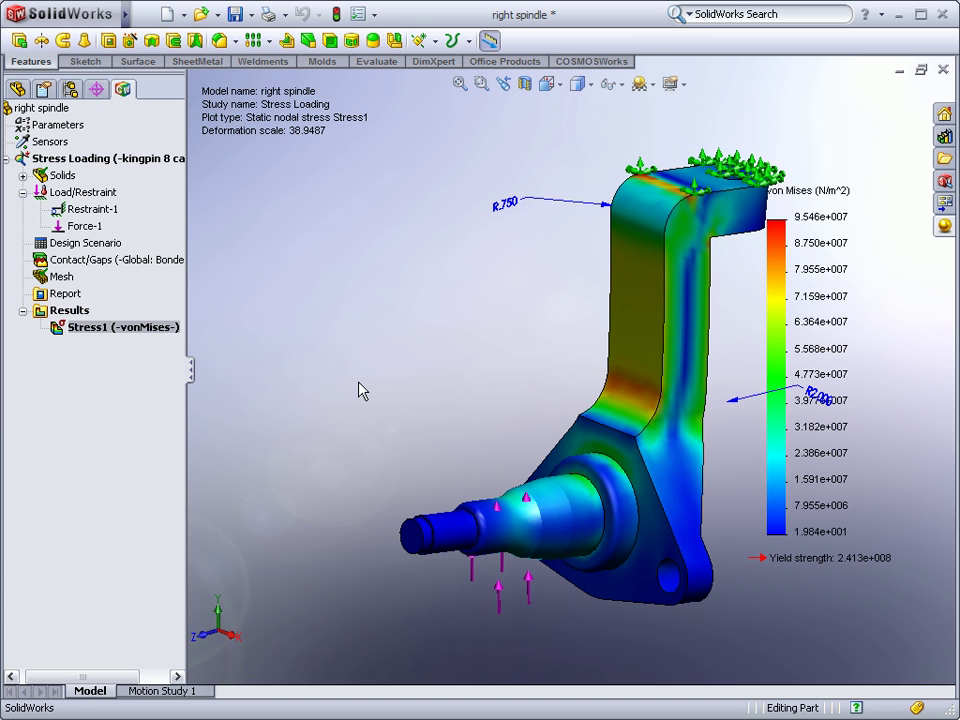
Define a design check plot for all bodies using the Max von Mises Stress criterion
right_click(106, 312)
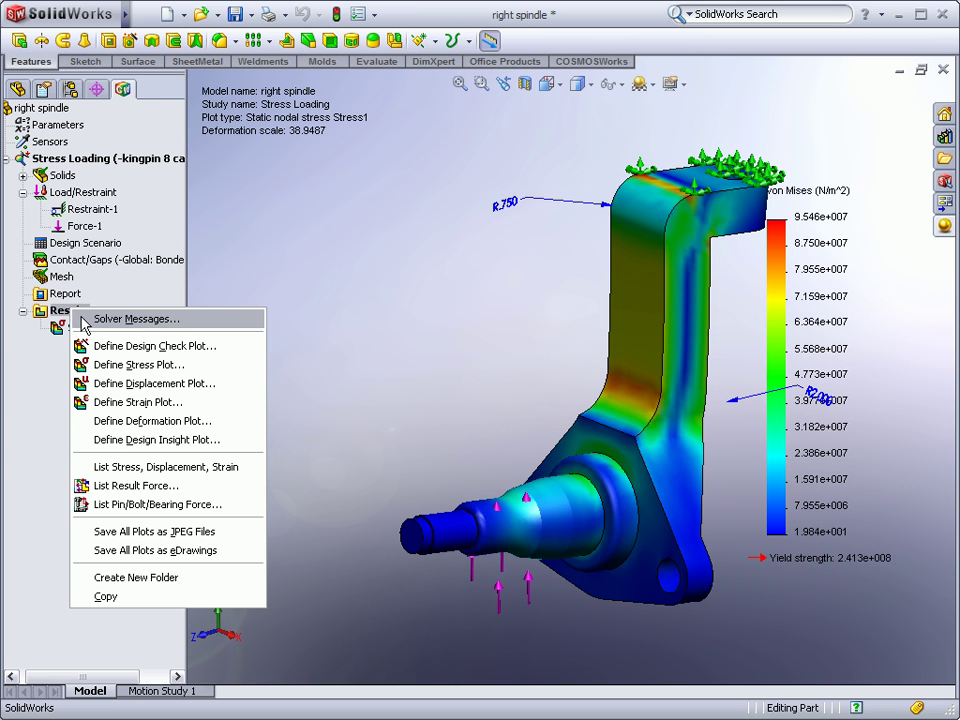
left_click(123, 347)
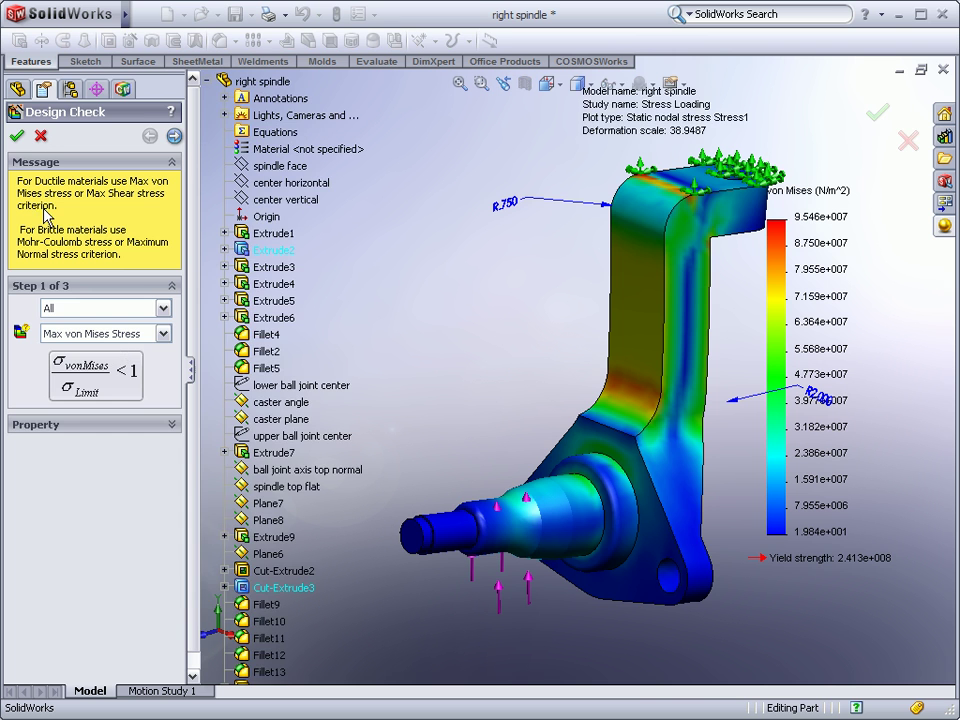
left_click(16, 136)
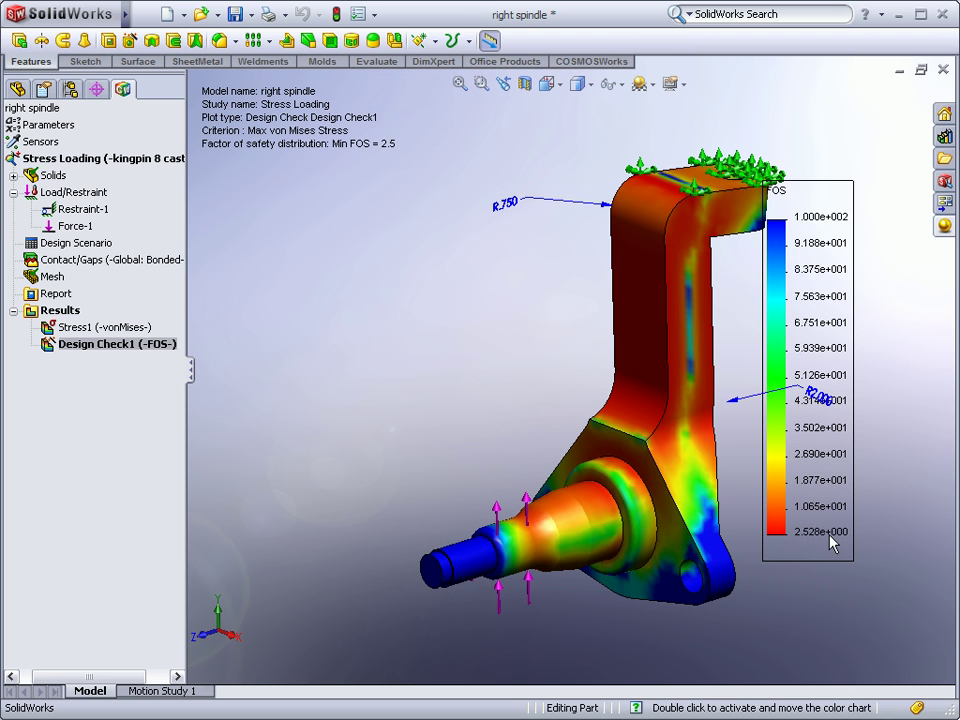
Create a new study of type Optimization, named Optimization
right_click(38, 110)
left_click(75, 119)
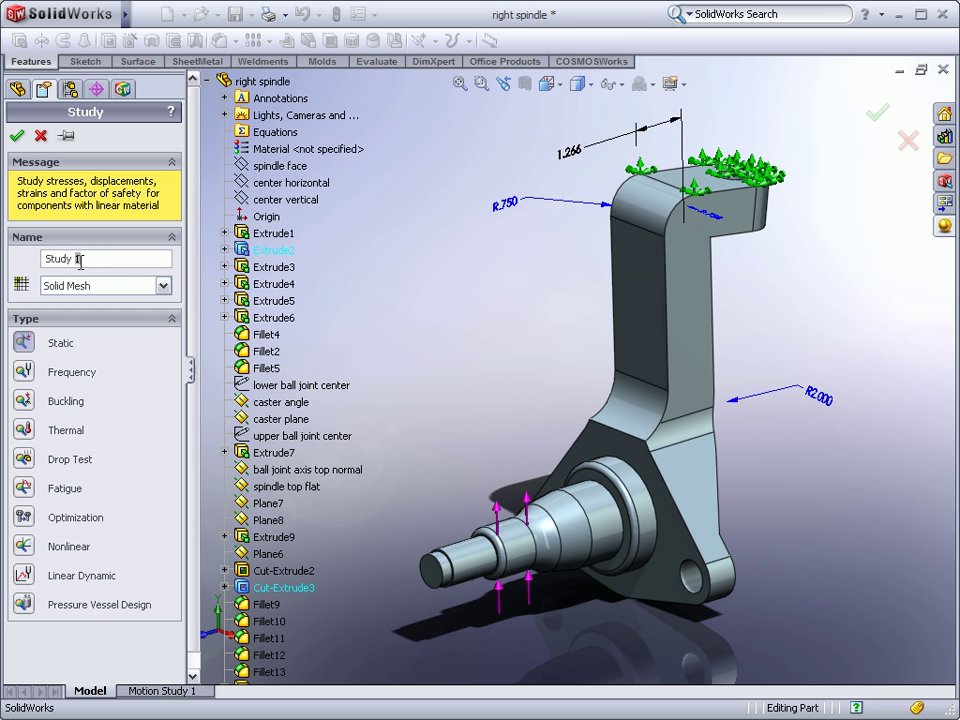
left_click_drag(98, 258, 22, 259)
type("Optimization")
left_click(24, 517)
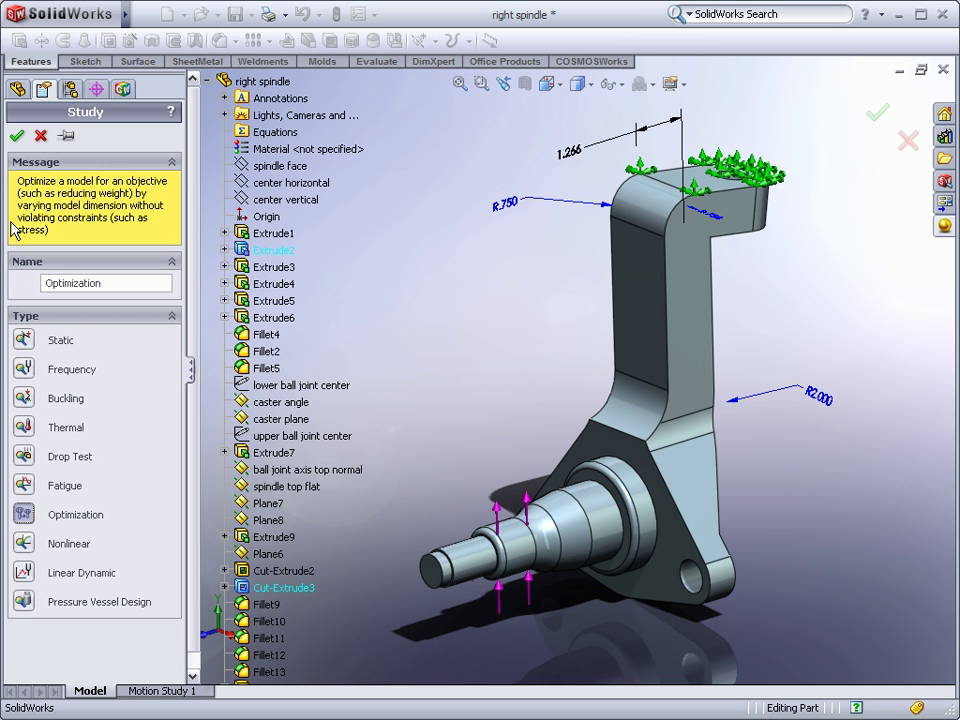
left_click(17, 137)
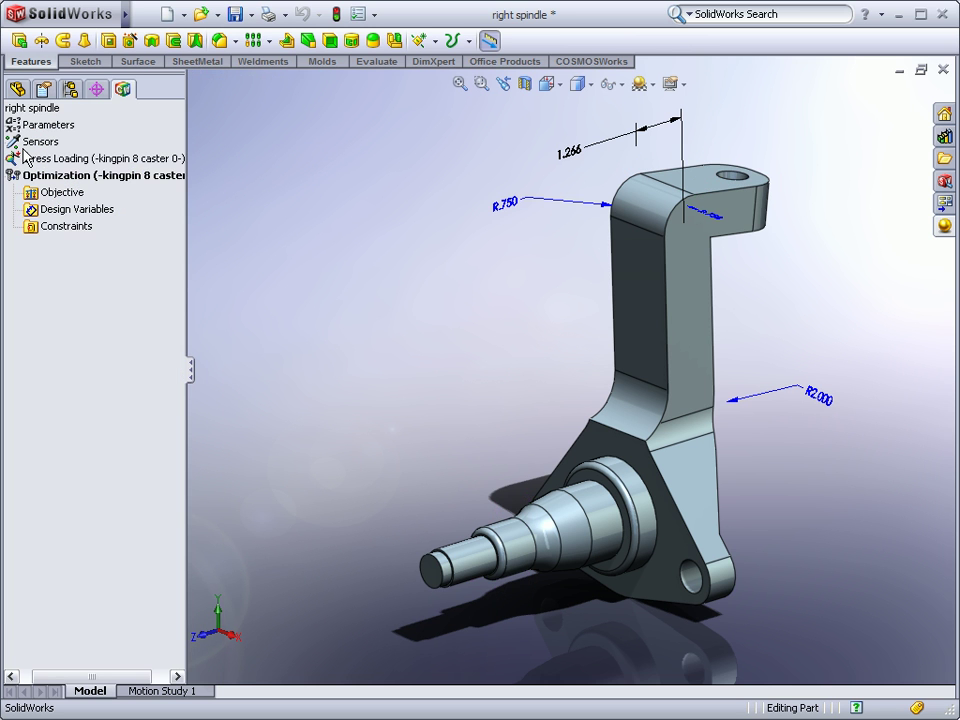
Add an optimization objective that minimizes mass, based on the Stress Loading study
right_click(55, 194)
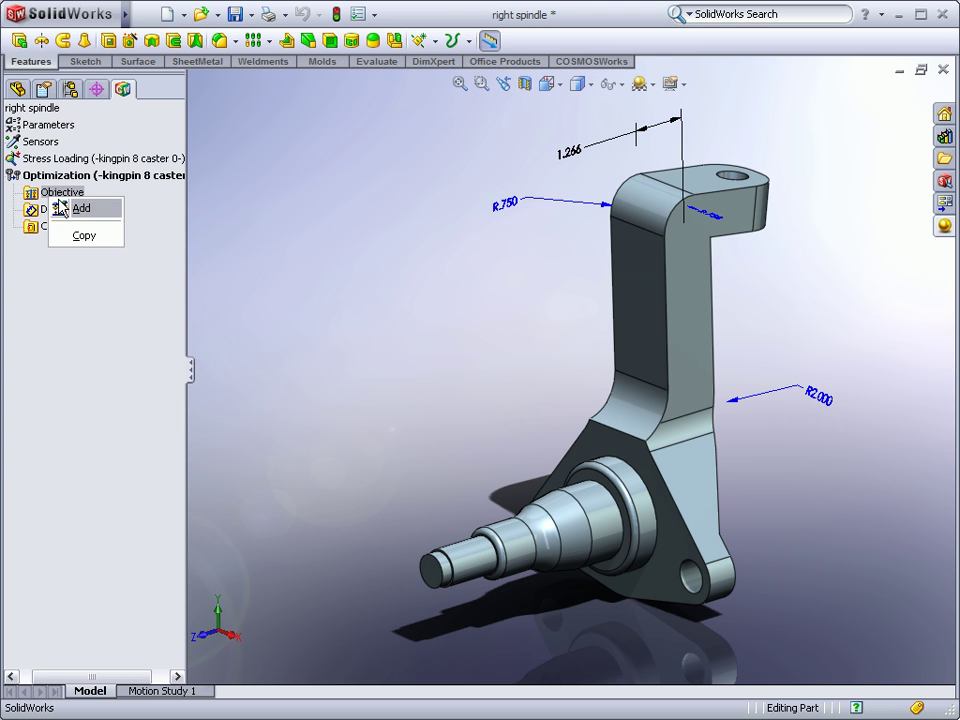
left_click(76, 207)
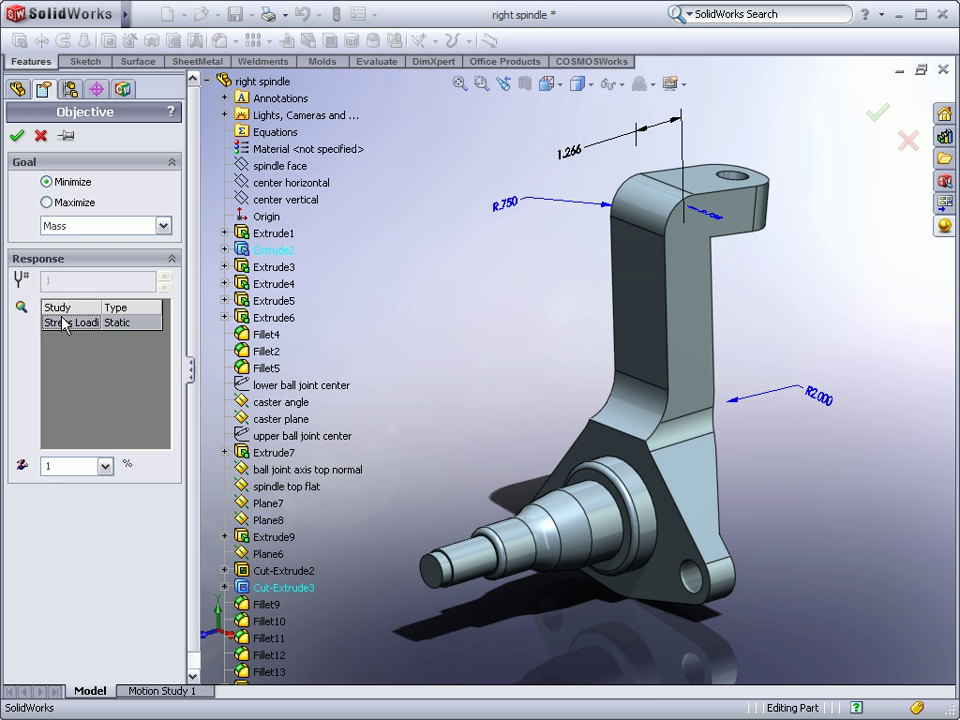
left_click(16, 136)
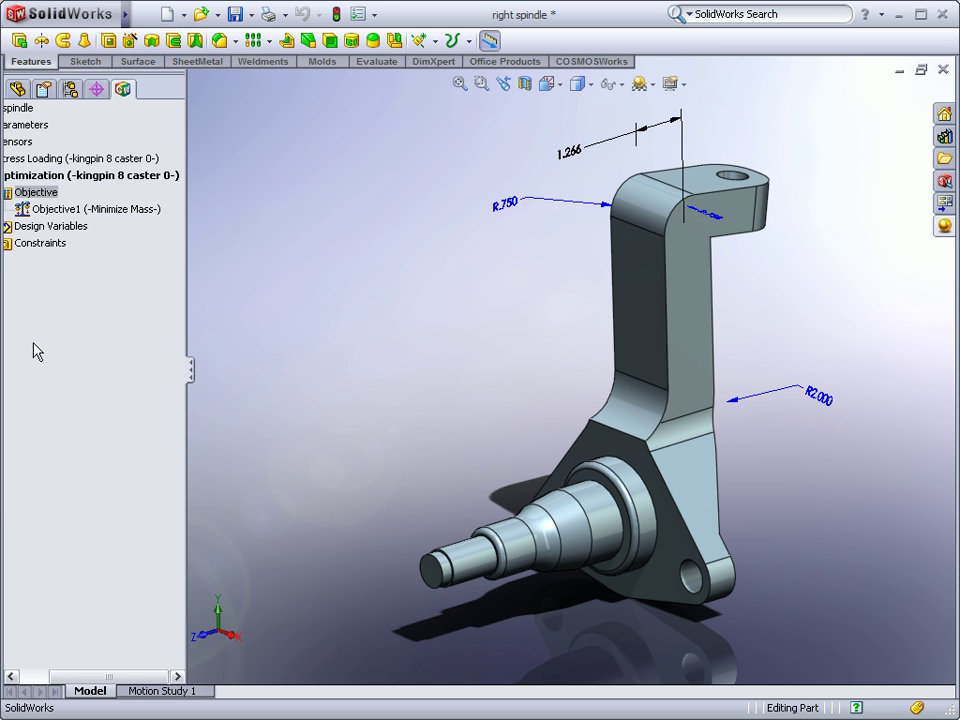
Add the 1.266 in dimension on the upper arm as a design variable with bounds of 0.5 and 1 in
left_click_drag(85, 677, 56, 677)
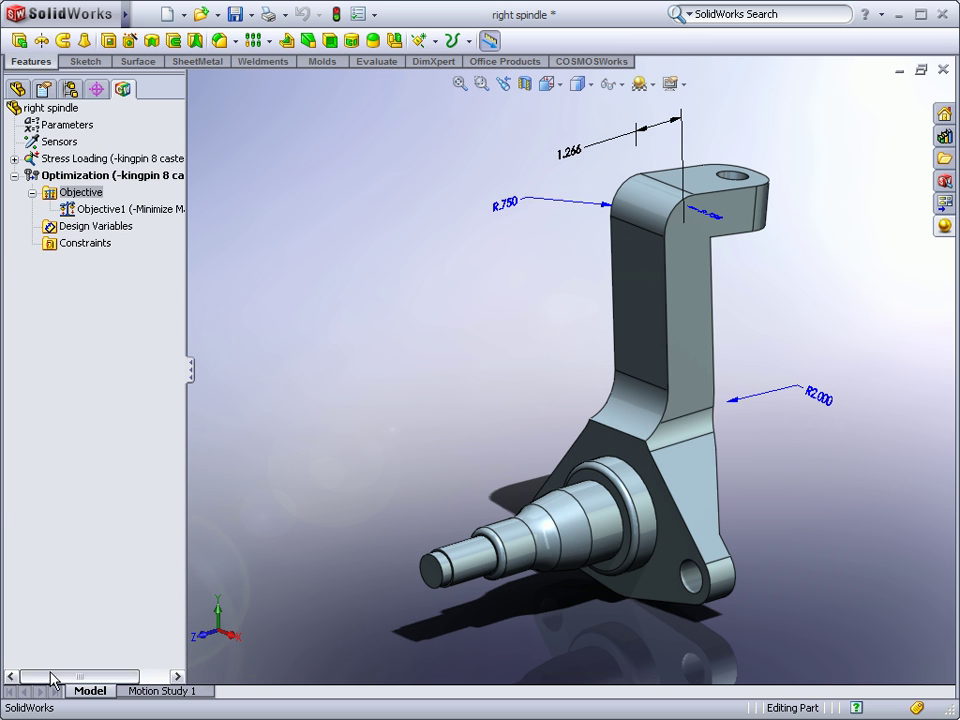
right_click(105, 229)
left_click(135, 240)
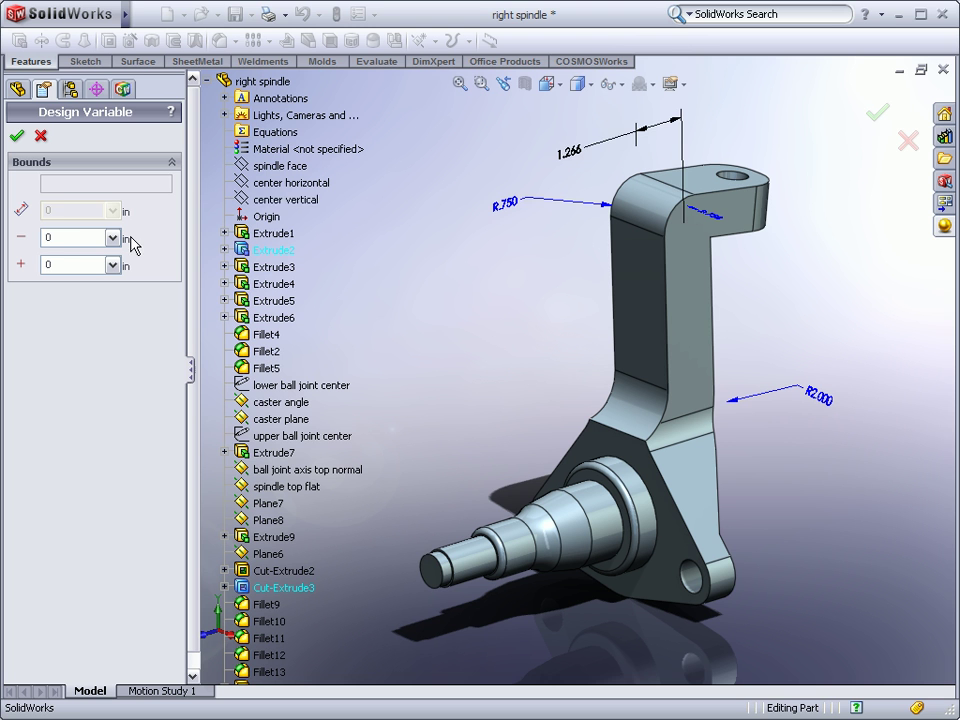
left_click(566, 157)
double_click(72, 238)
key("BackSpace")
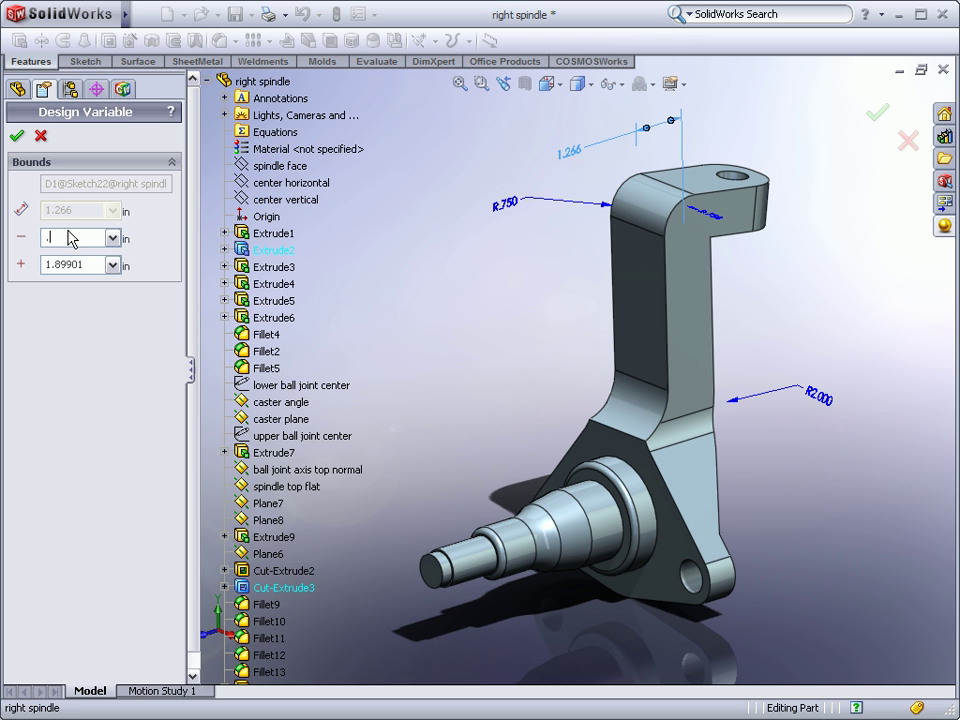
type(".5")
key("Tab")
type("1")
left_click(16, 135)
left_click_drag(113, 680, 62, 679)
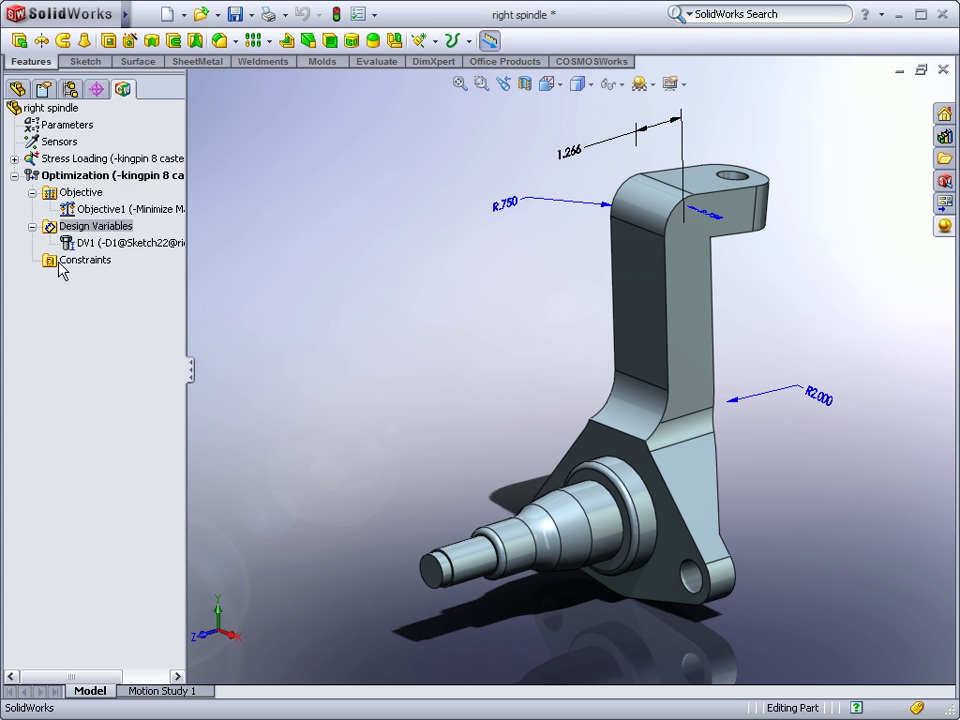
Add the R.750 fillet radius at the upper bend as a design variable with bounds of 0.5 and 1.25 in
right_click(51, 231)
left_click(80, 242)
left_click(507, 204)
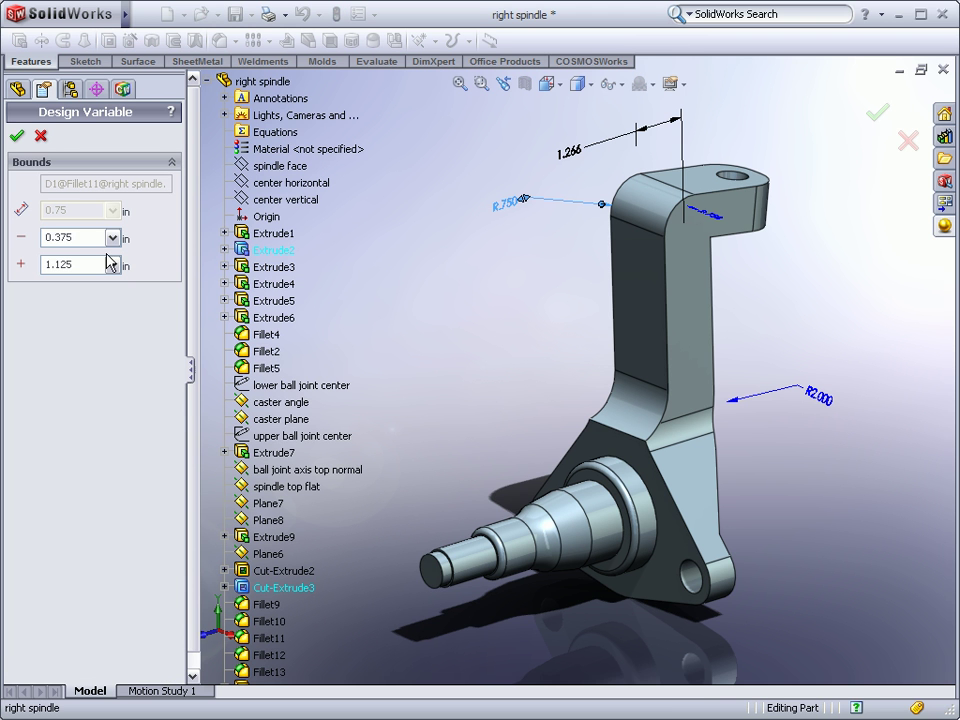
double_click(76, 238)
type(".5")
key("Tab")
type("1")
left_click(16, 135)
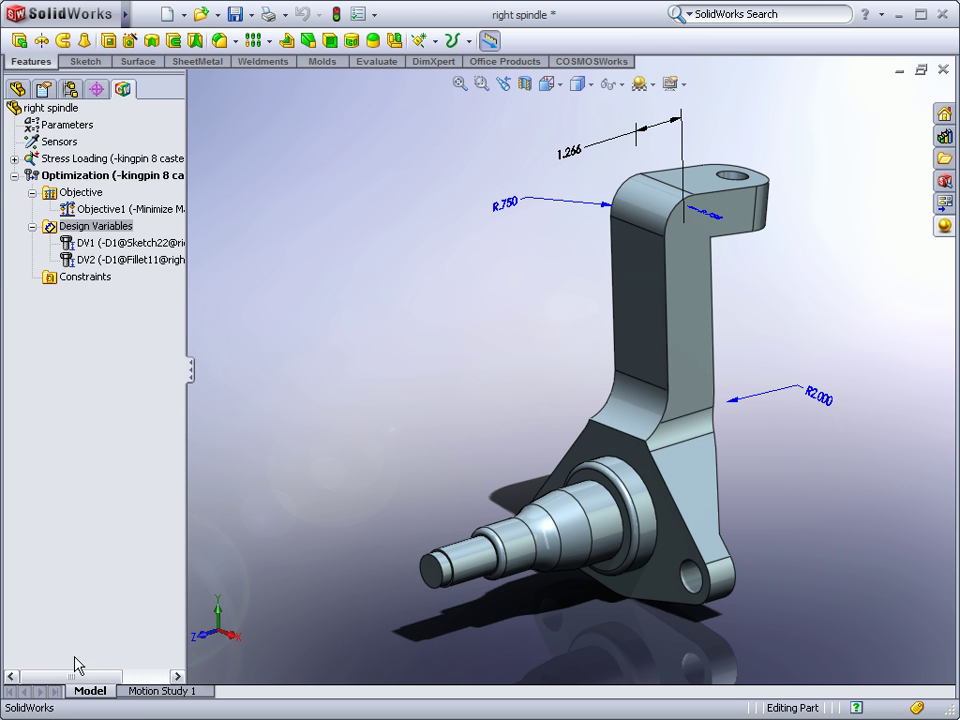
Add the R2.000 fillet radius at the base of the arm as a design variable with bounds of 1.5 and 2.5 in
right_click(82, 228)
left_click(107, 242)
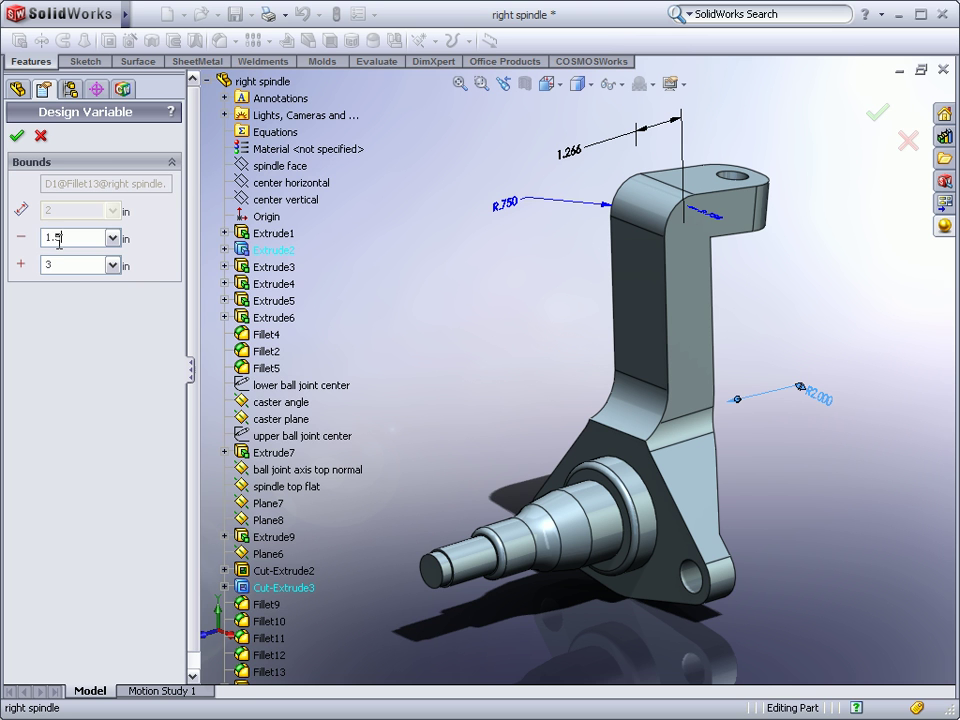
left_click(16, 135)
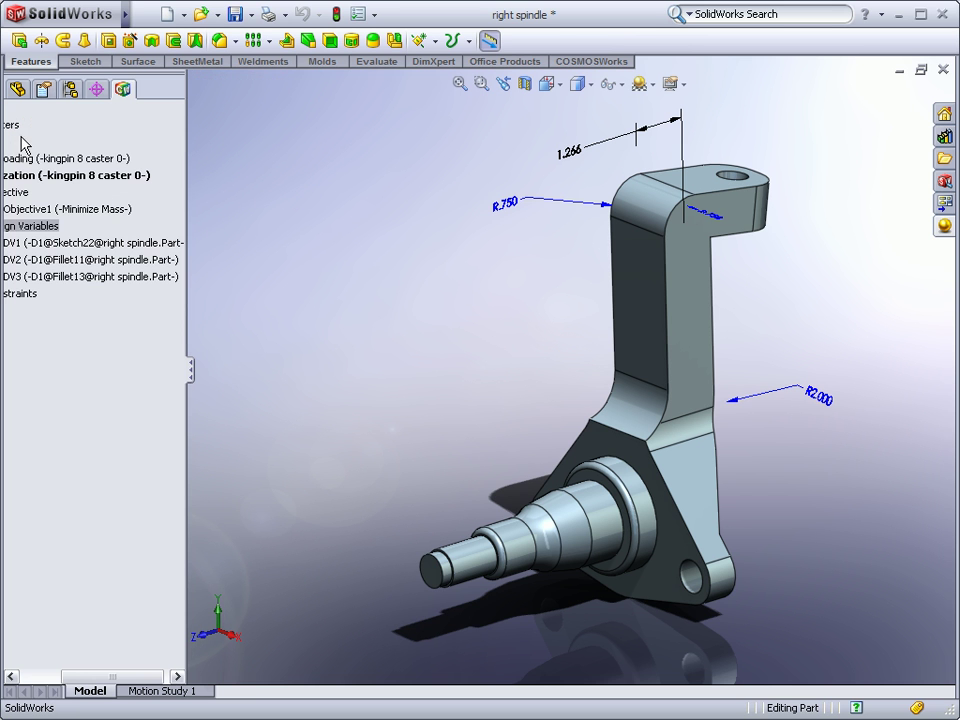
Add a nodal von Mises stress constraint from the Stress Loading study with bounds of 0 and 1.5E+008 N/m^2
left_click_drag(130, 675, 82, 675)
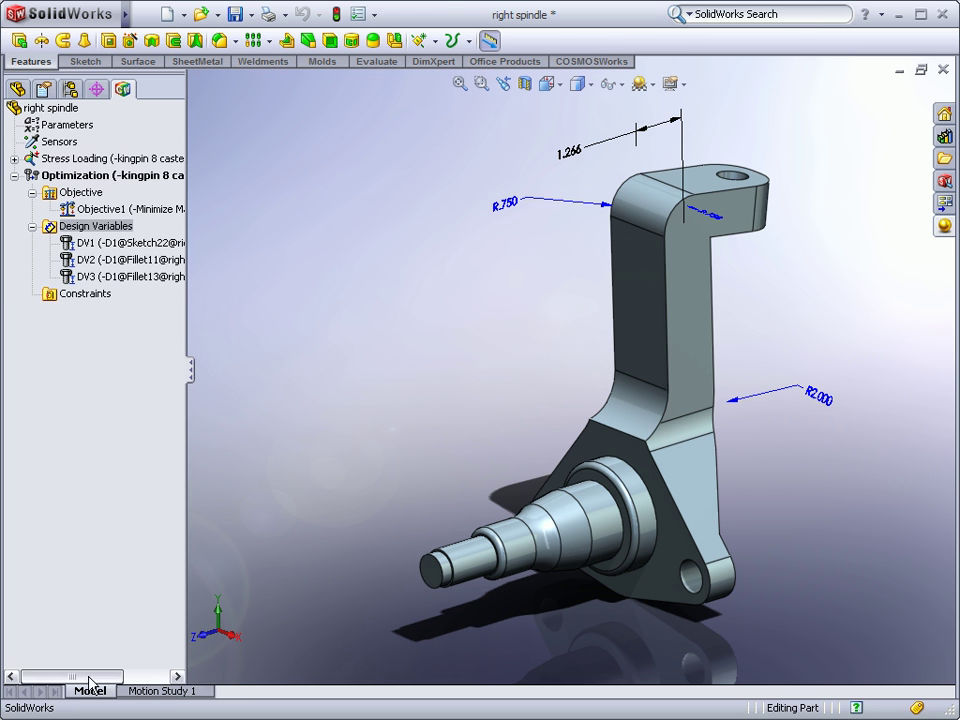
right_click(79, 303)
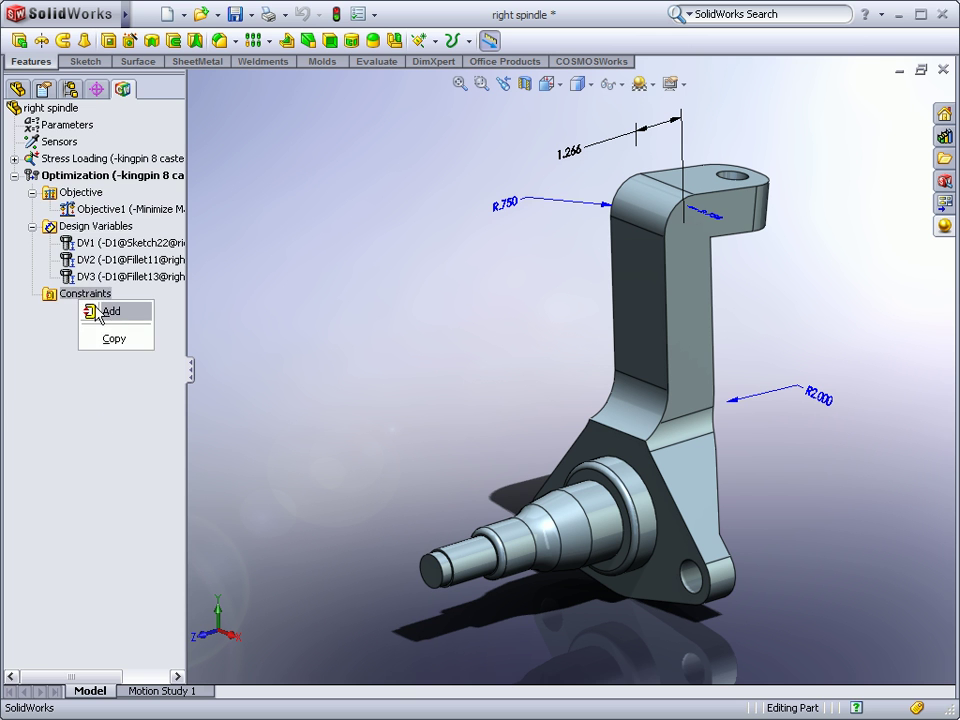
left_click(104, 311)
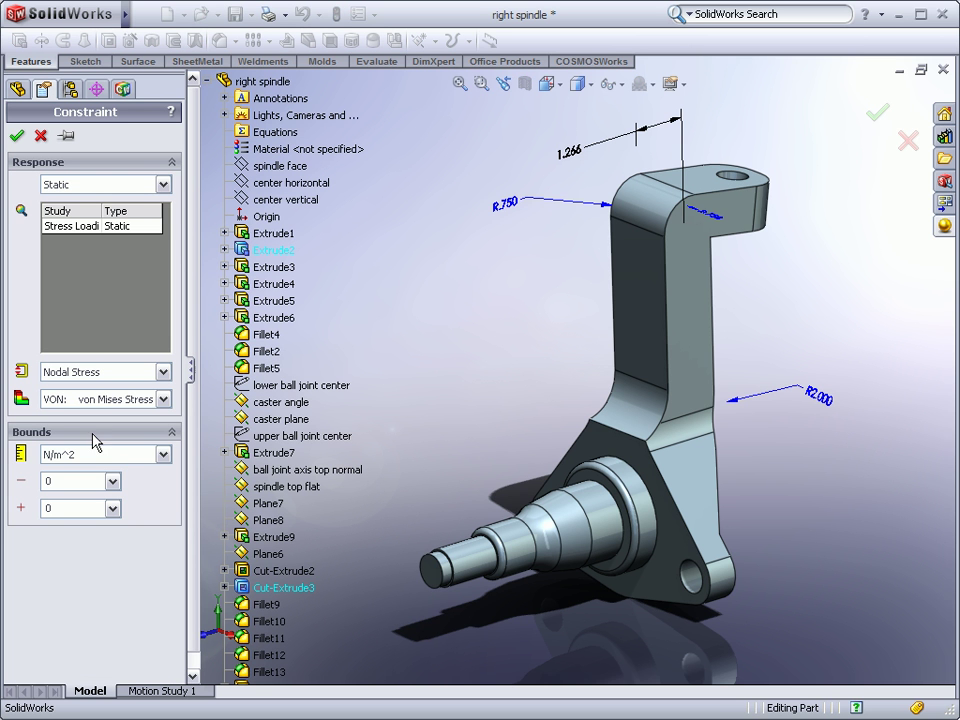
left_click(65, 228)
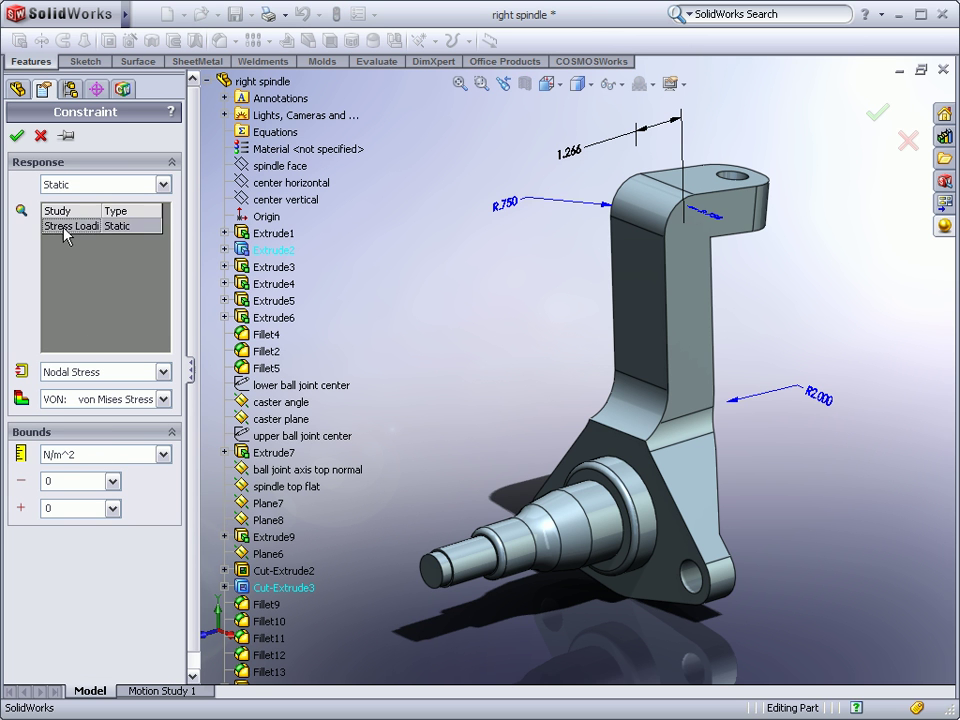
left_click(58, 508)
left_click(17, 136)
Run the Optimization study and dismiss the completion message
right_click(32, 178)
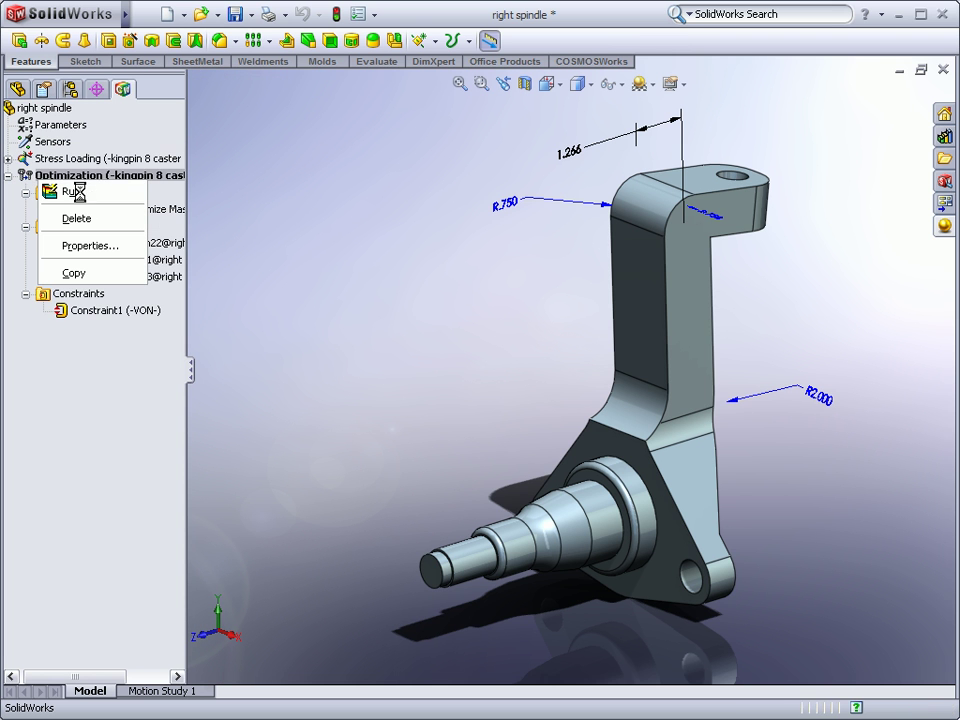
left_click(75, 192)
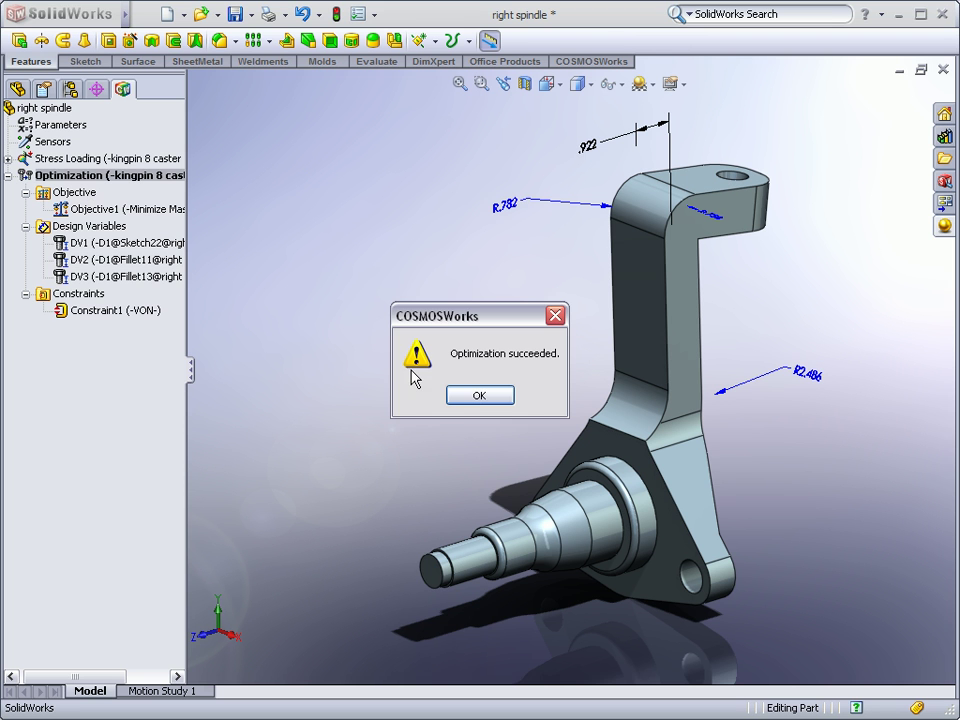
left_click(480, 396)
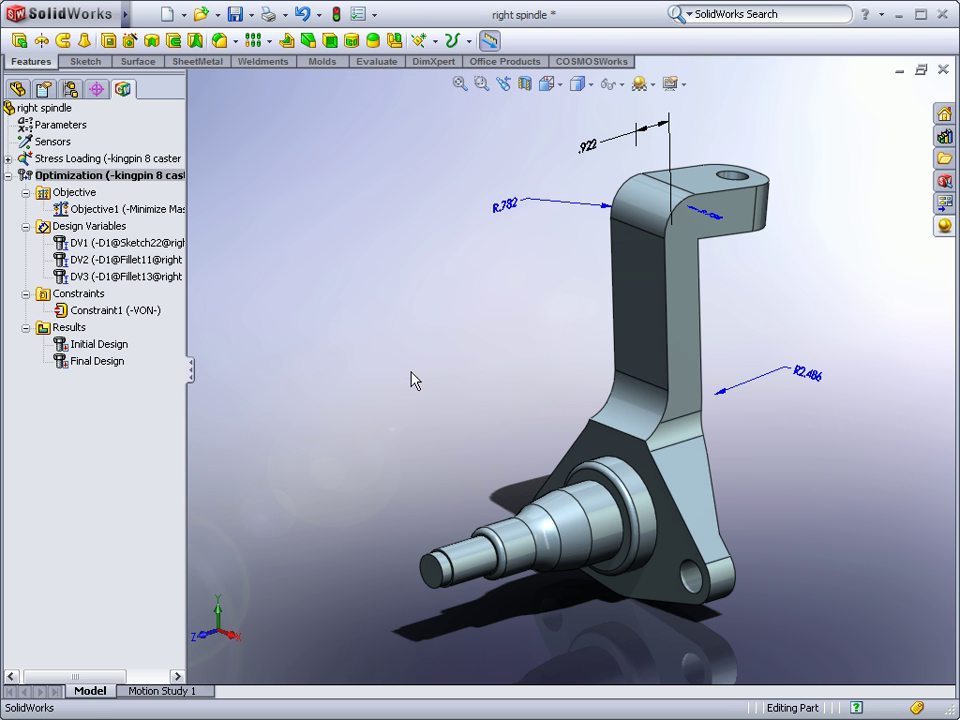
Compare the initial and final designs on the model, then review the design cycle result details of the initial design
left_click(103, 345)
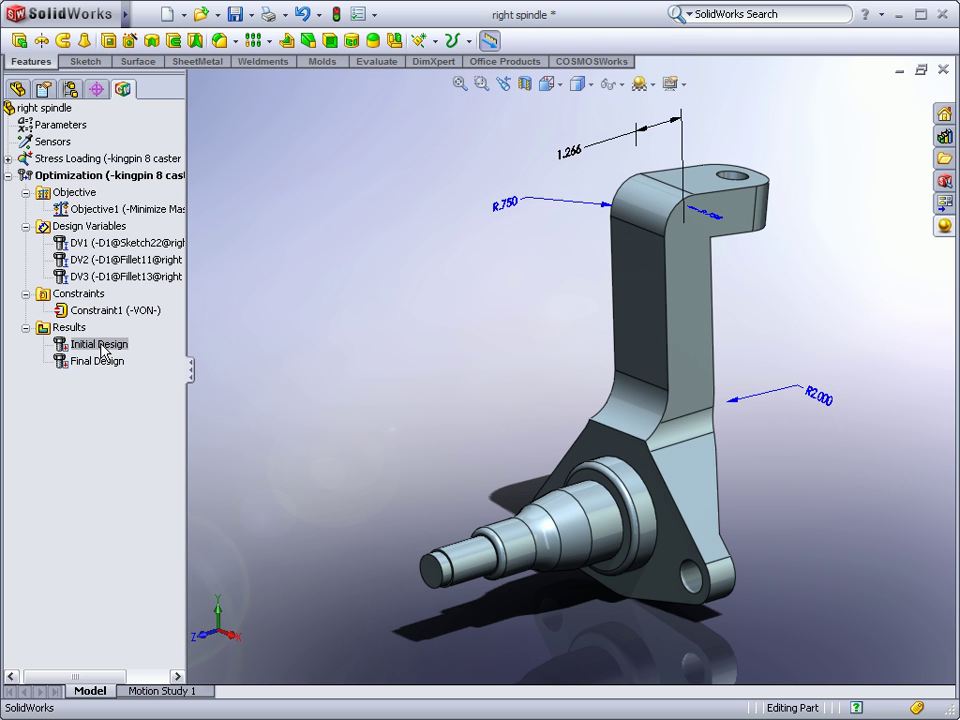
left_click(99, 362)
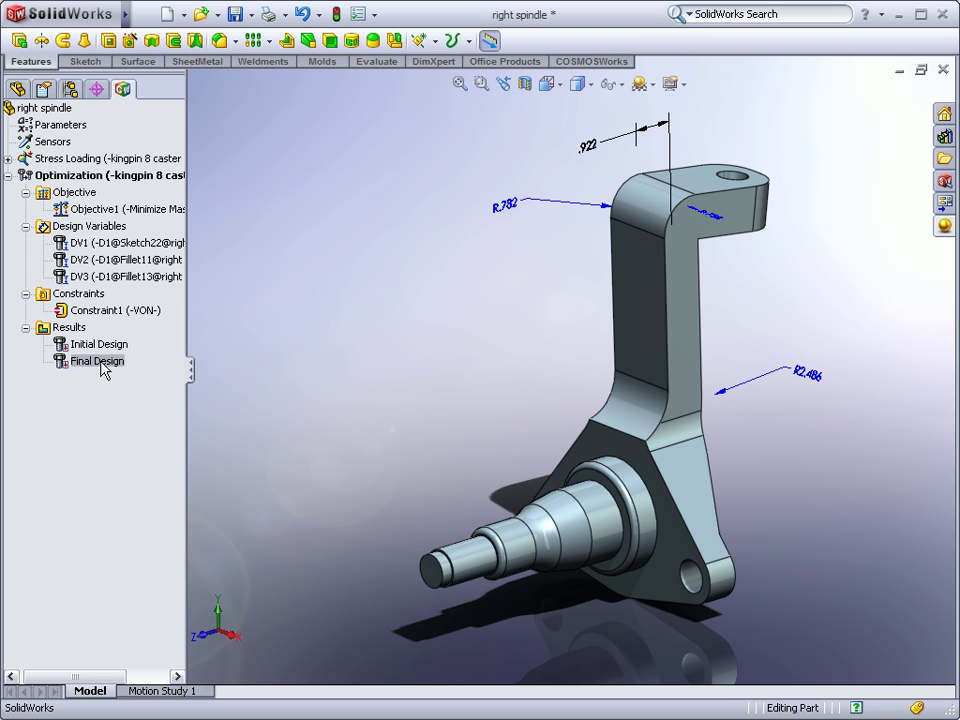
left_click(103, 344)
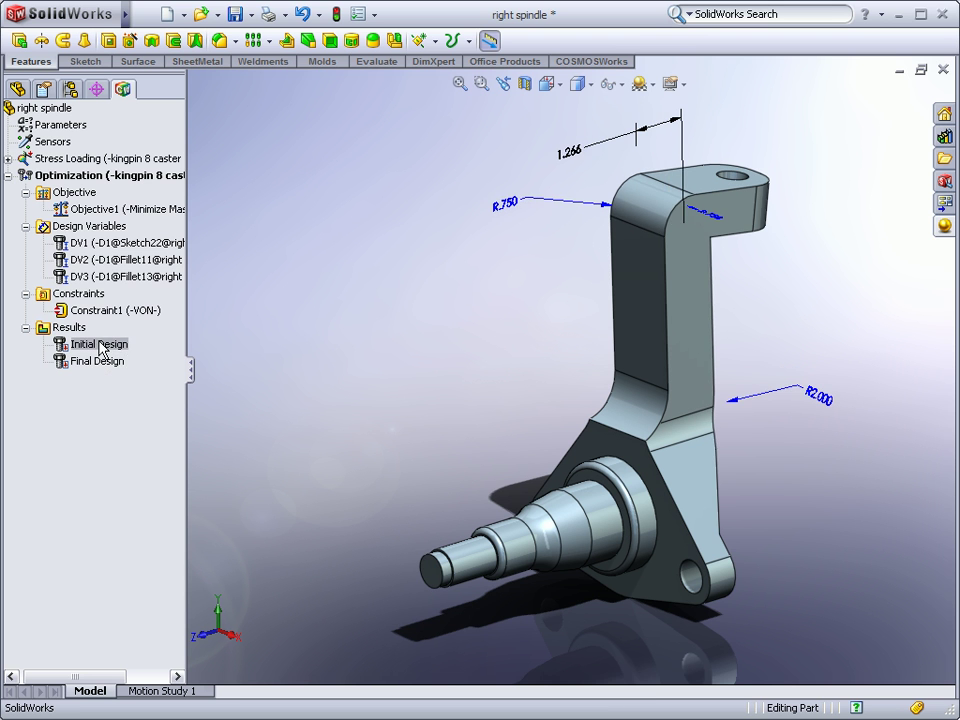
right_click(102, 345)
left_click(122, 350)
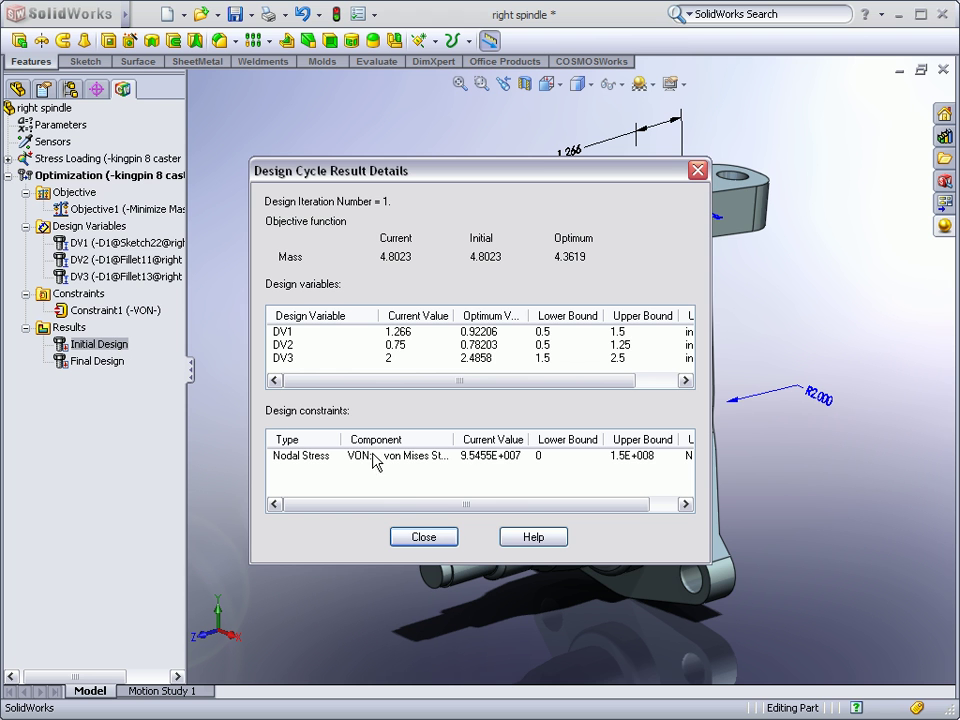
left_click(438, 541)
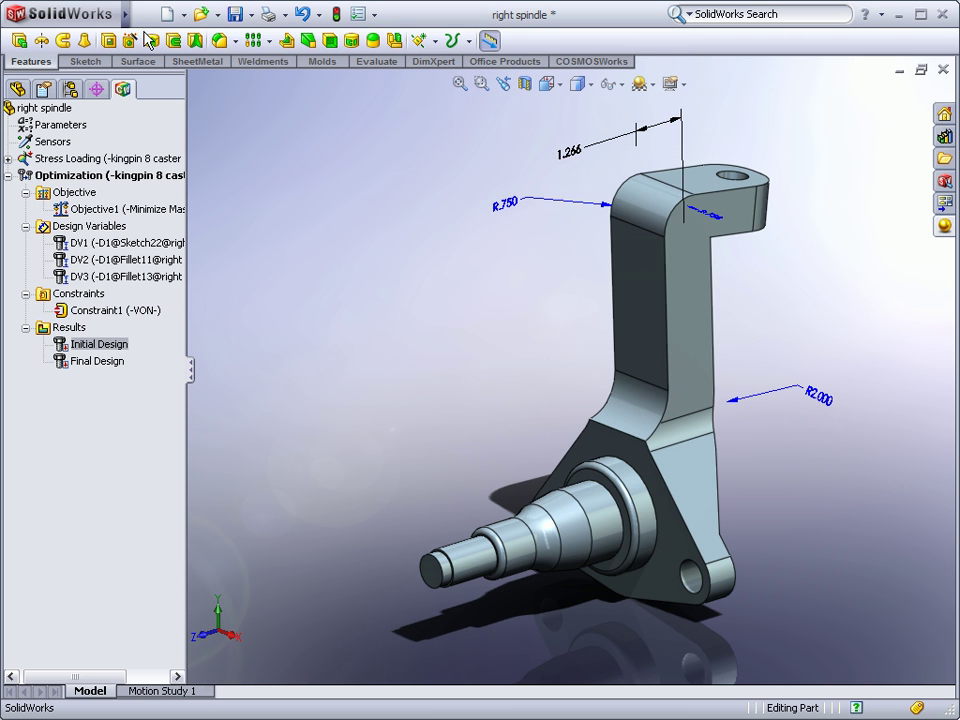
Check the mass of the initial design in the part's mass properties
mouse_move(126, 14)
left_click(208, 14)
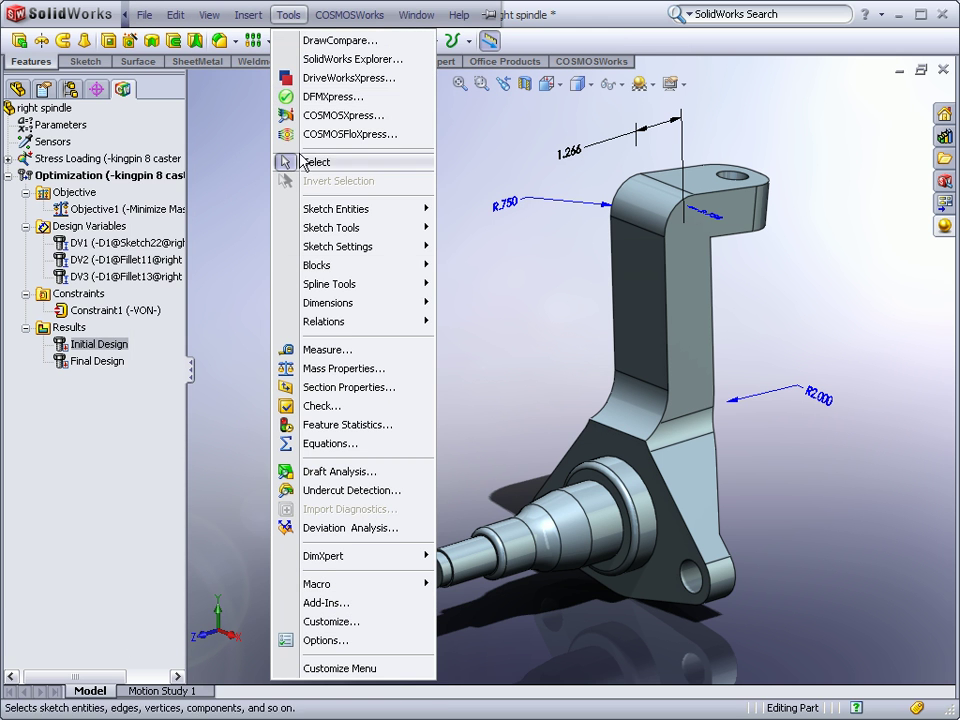
left_click(313, 367)
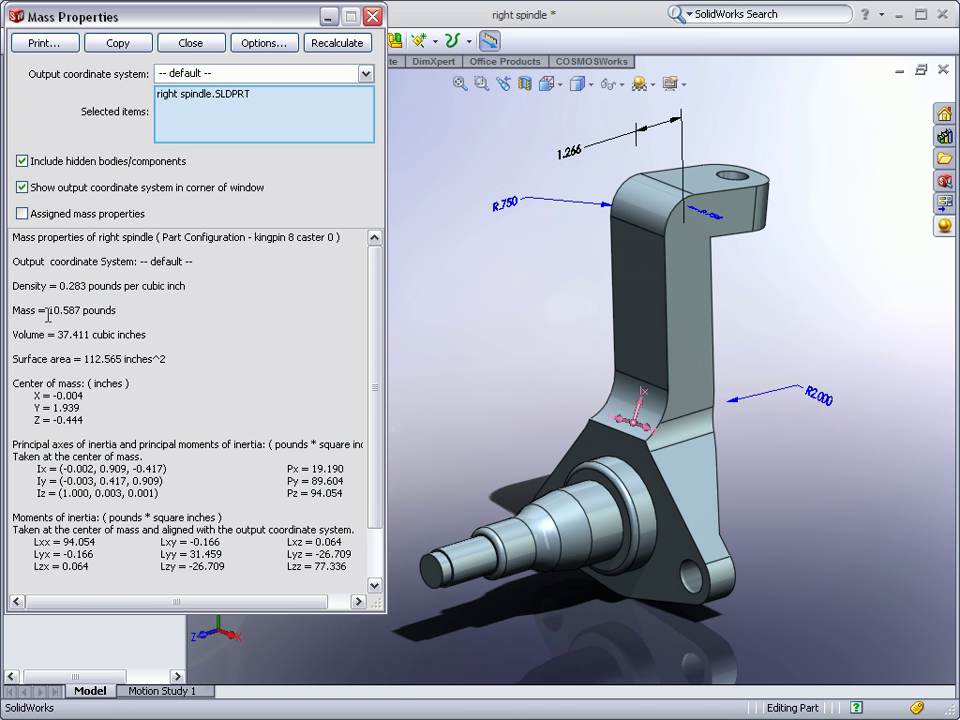
left_click_drag(46, 311, 119, 311)
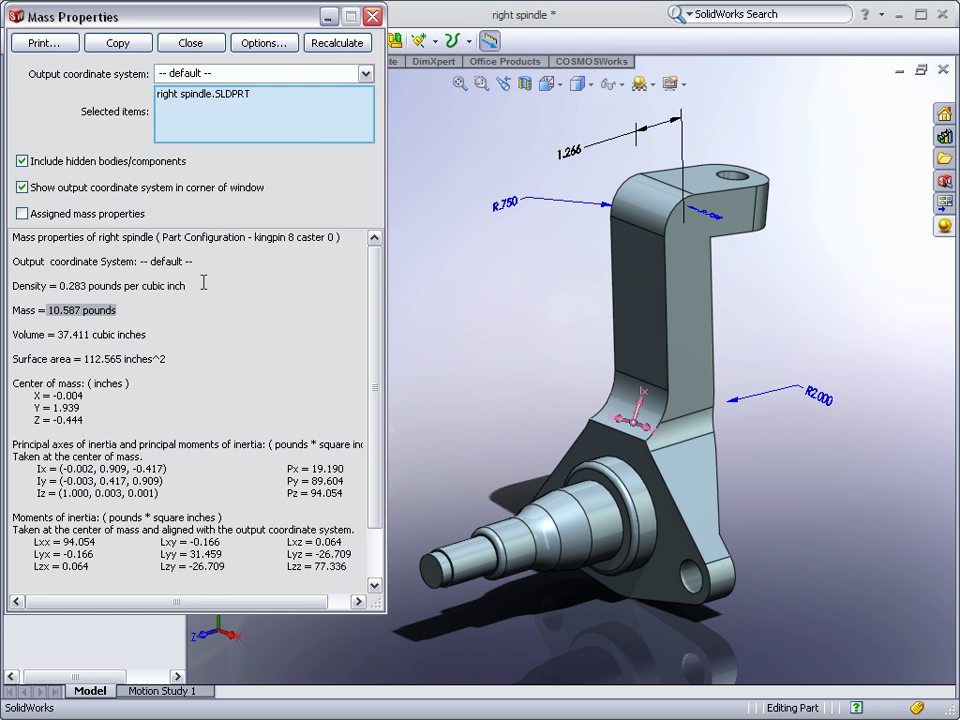
left_click(372, 16)
Show the final design and review its design cycle result details
left_click(87, 362)
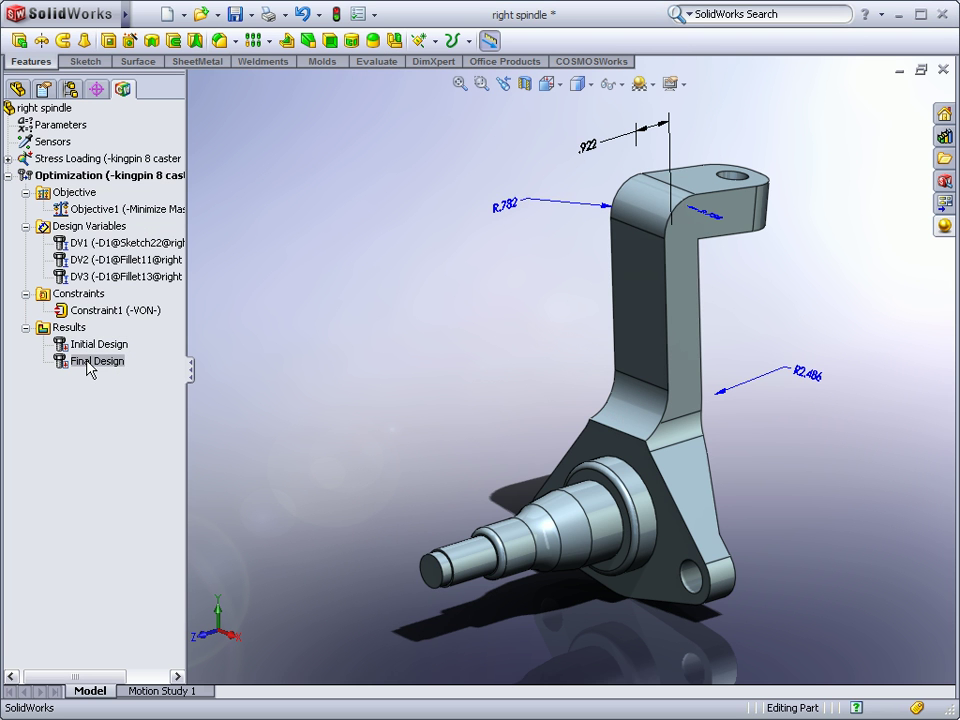
right_click(87, 365)
left_click(110, 370)
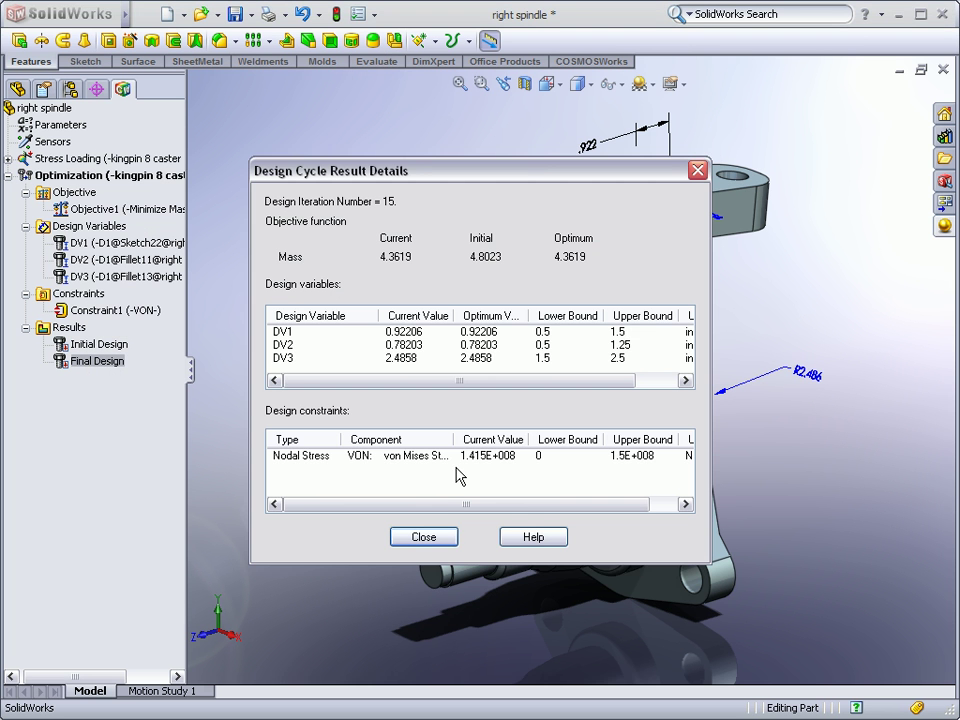
left_click(440, 541)
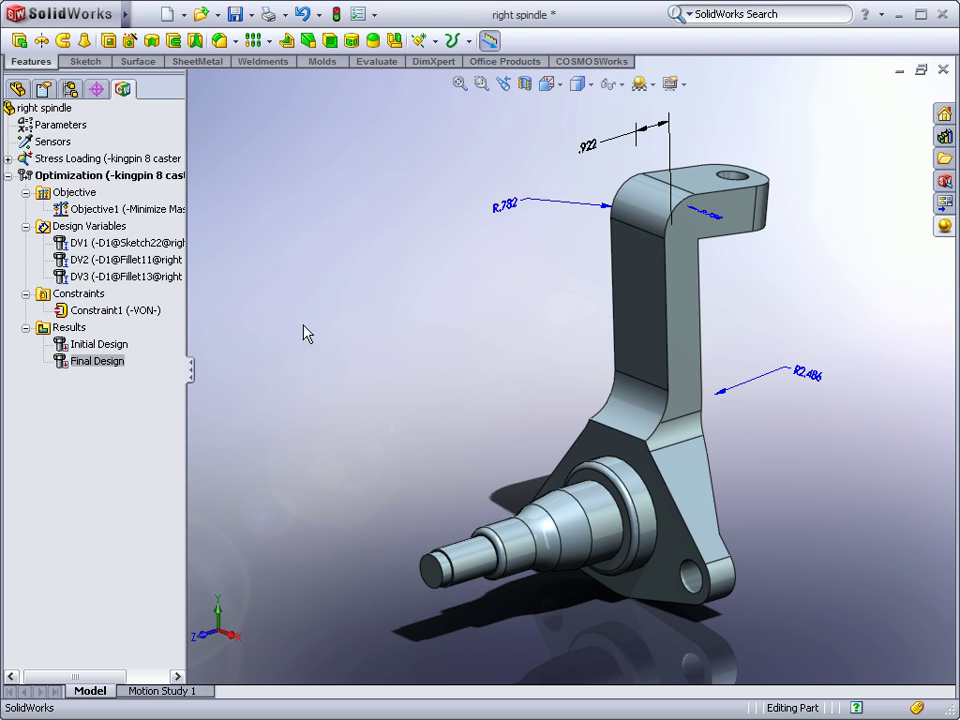
Check the mass of the final design in the part's mass properties
left_click(144, 15)
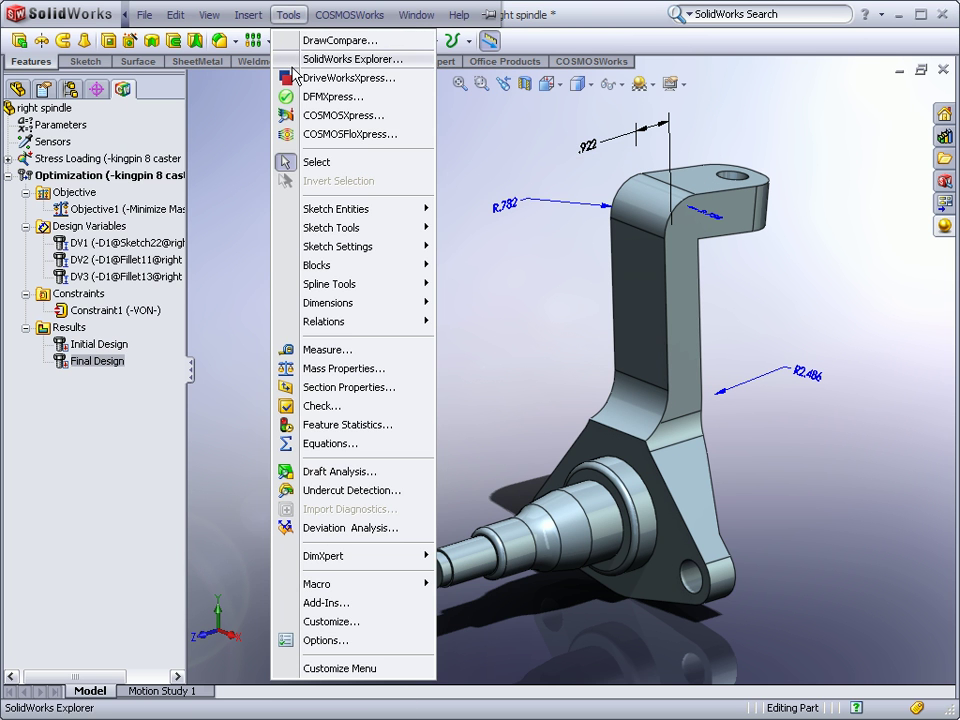
left_click(410, 368)
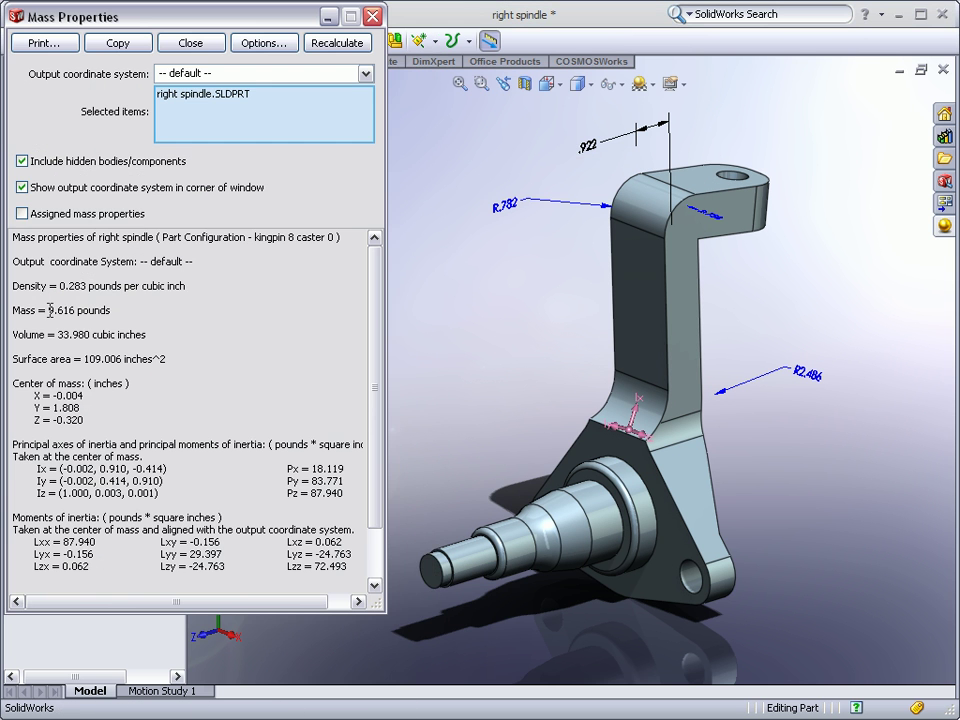
left_click_drag(49, 310, 132, 311)
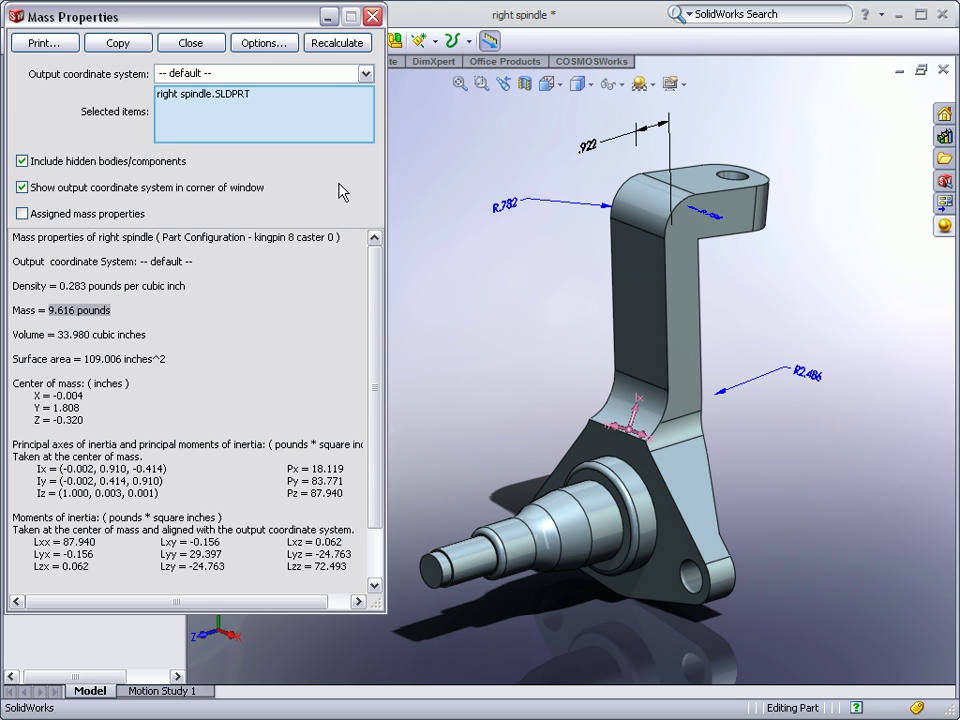
left_click(372, 16)
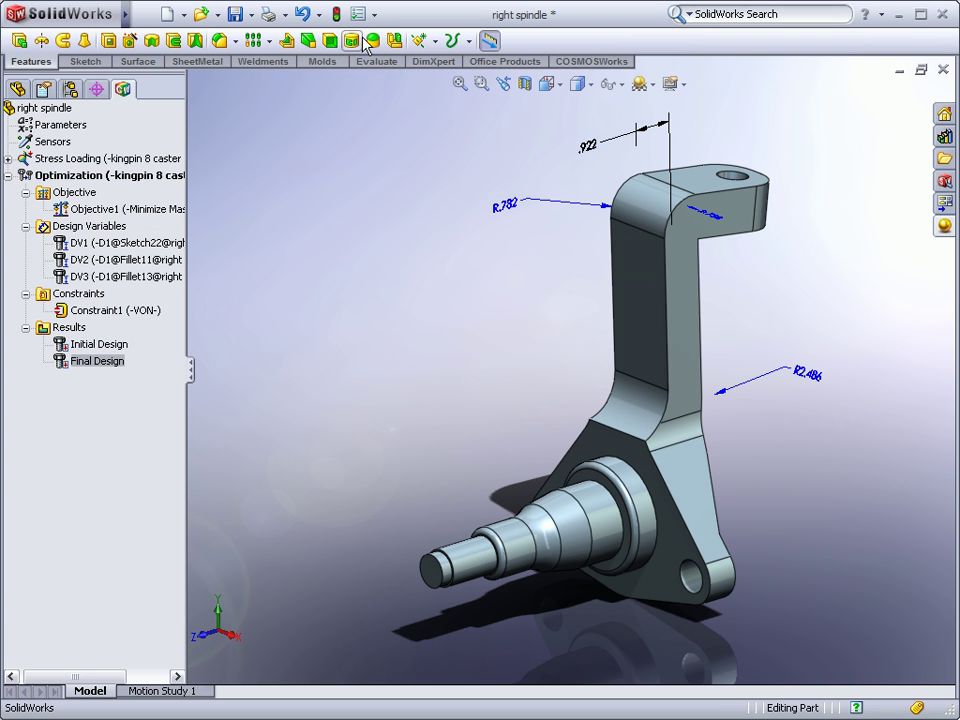
Define a design history graph in the optimization results that plots the design variables DV1, DV2 and DV3
right_click(79, 341)
right_click(72, 331)
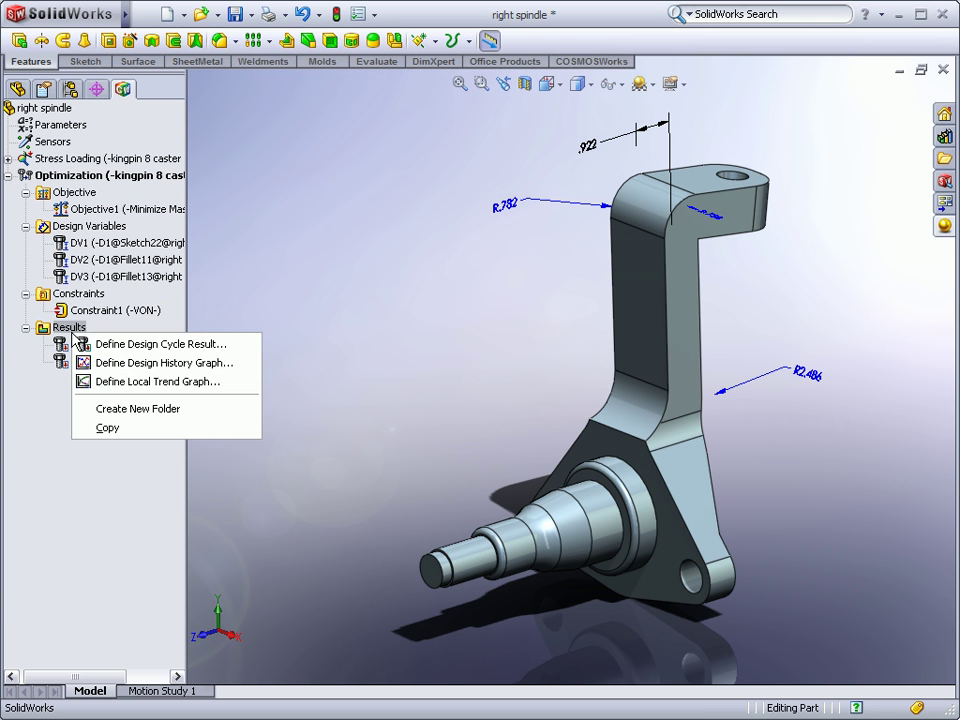
left_click(111, 362)
left_click(45, 226)
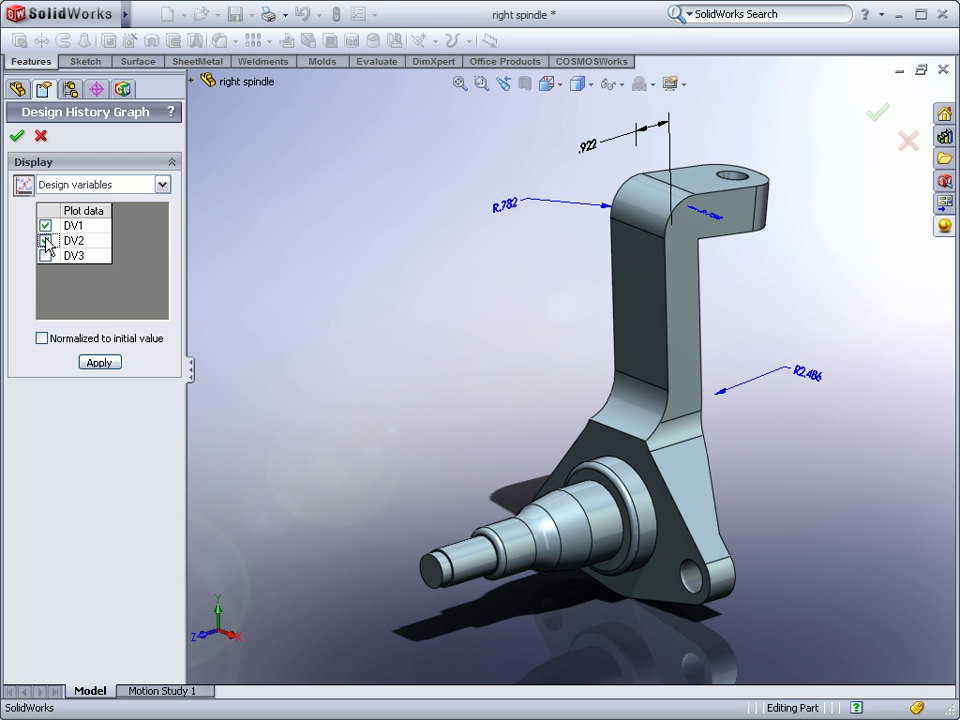
left_click(45, 241)
left_click(45, 256)
left_click(16, 138)
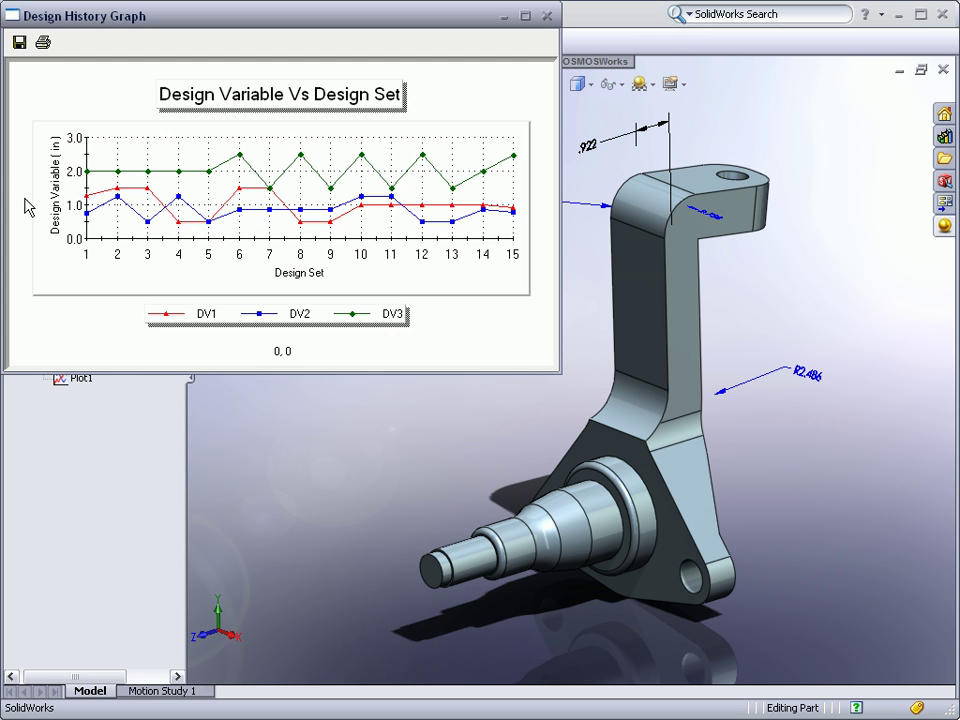